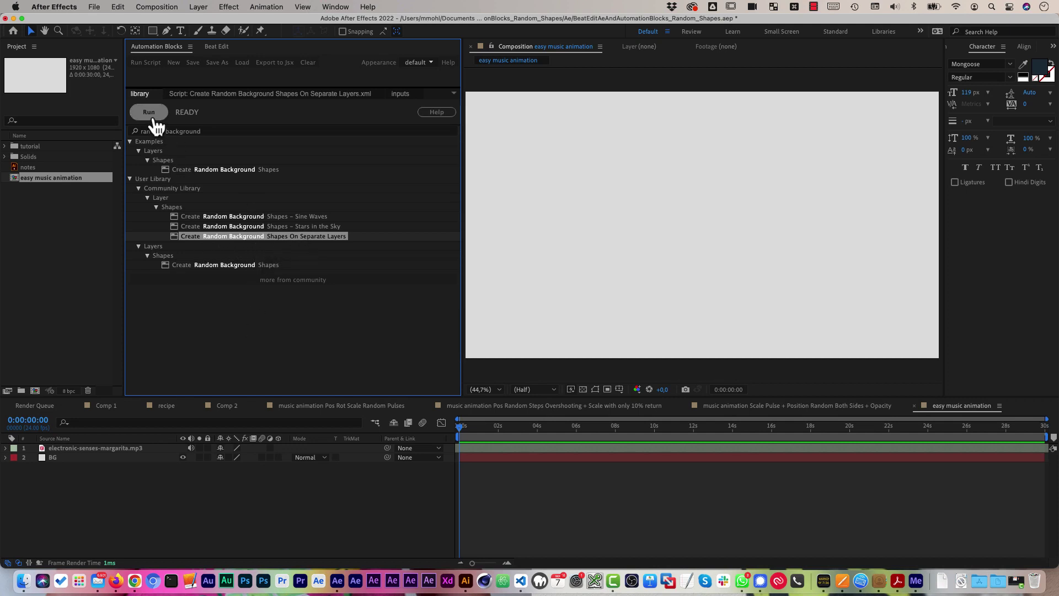
- With the BG layer selected, run the random background shapes script set to 25 shapes
click(69, 465)
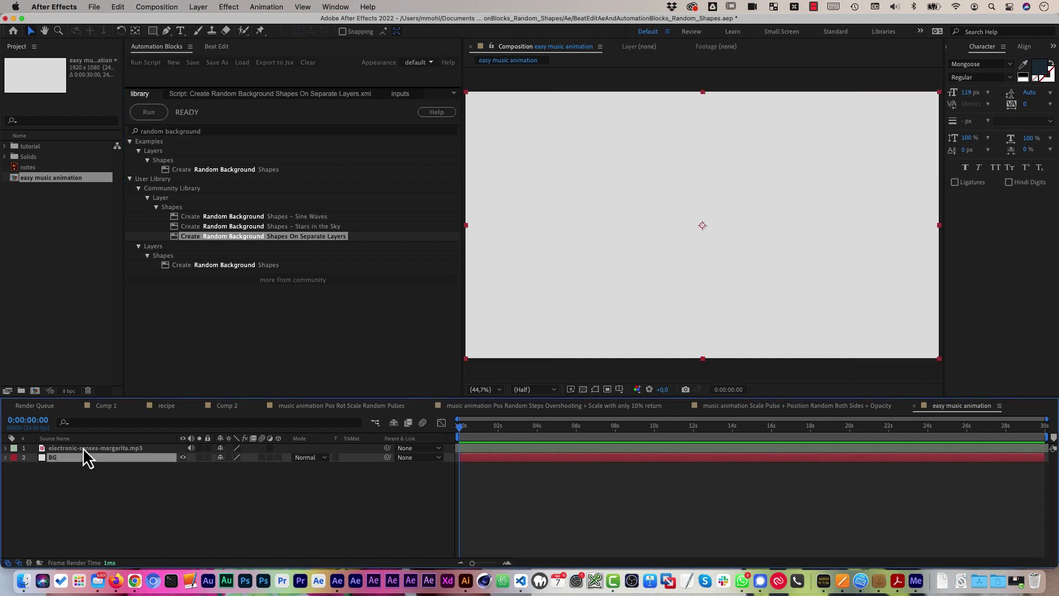
click(157, 118)
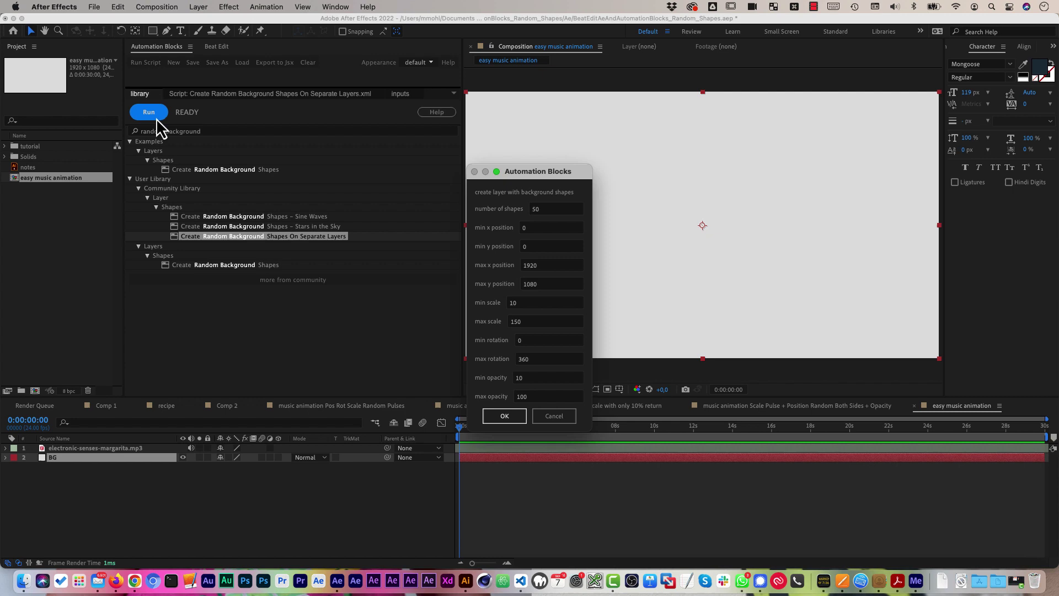
double_click(540, 212)
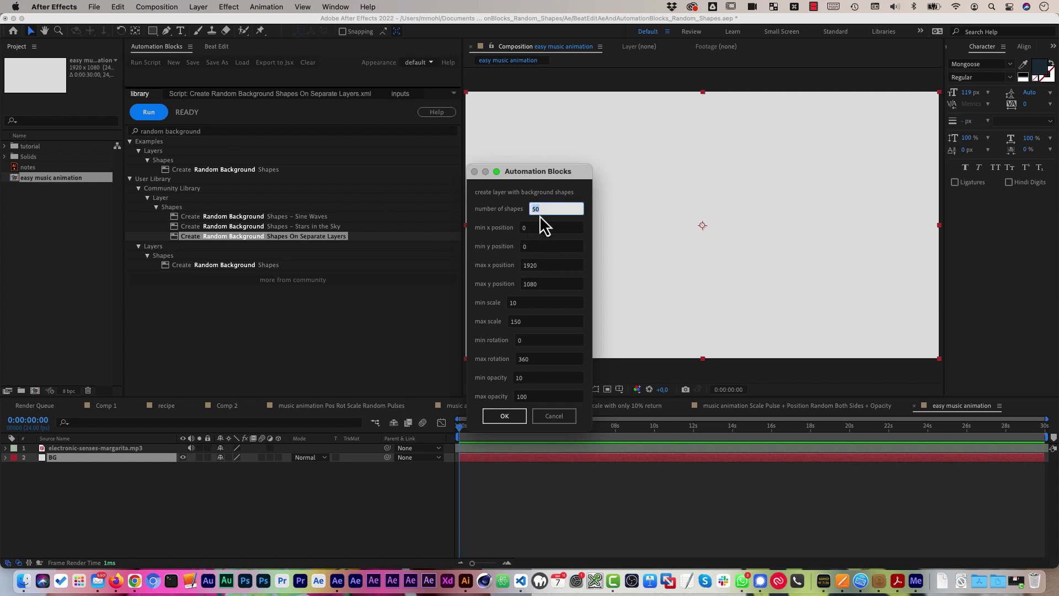
text(25)
click(504, 420)
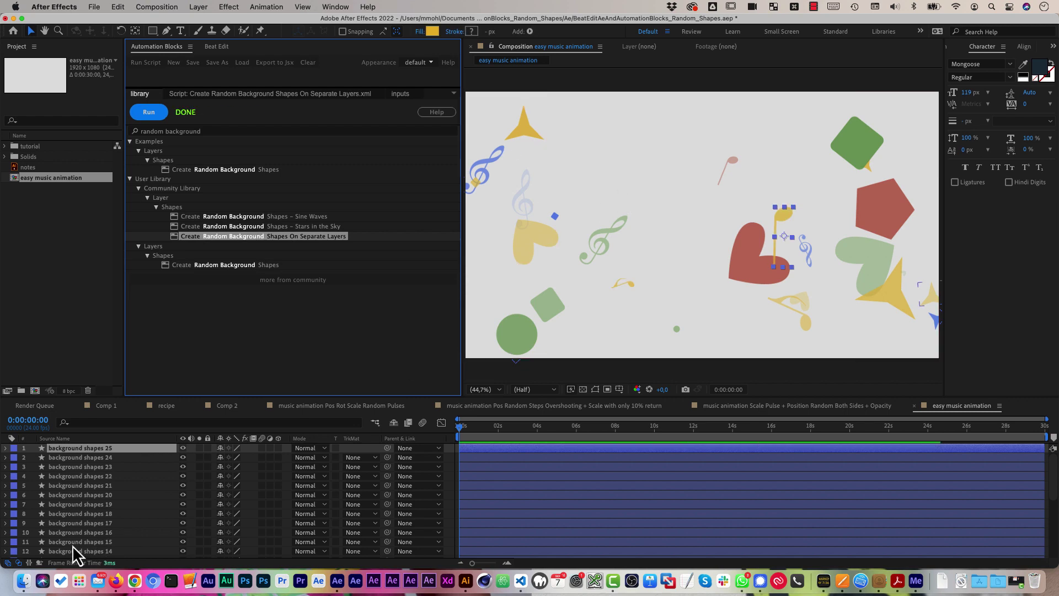
- In Beat Edit, load the selected electronic-senses-margarita.mp3 layer as the music track
scroll(102, 499, down, 5)
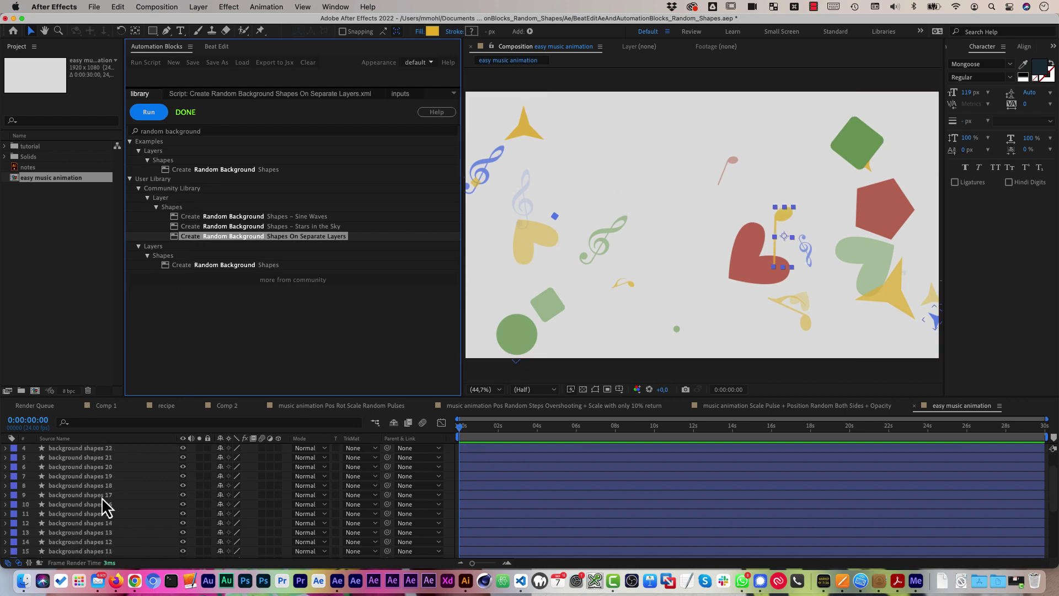
click(221, 48)
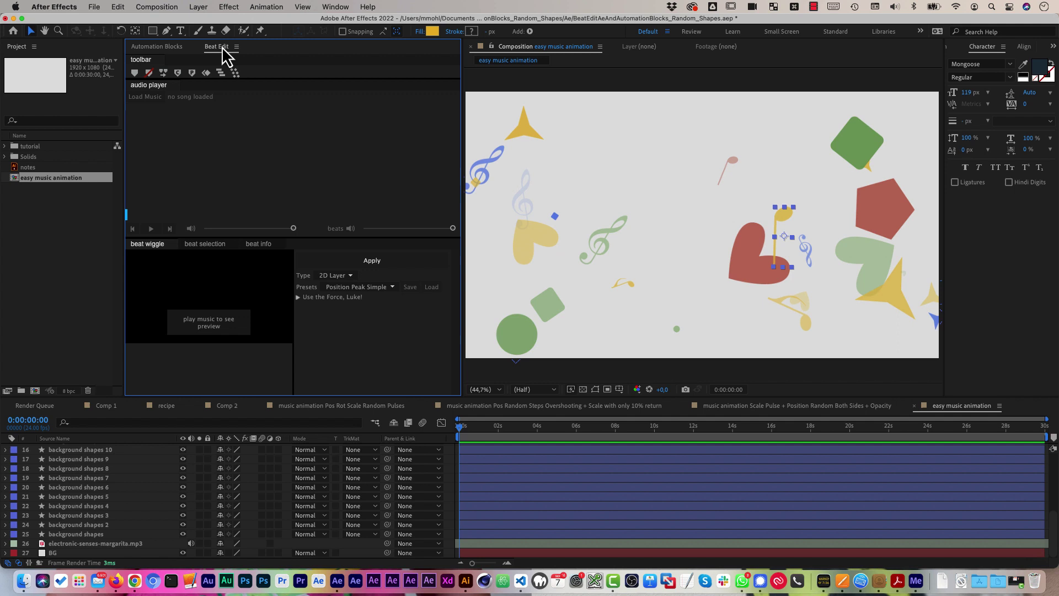
click(71, 543)
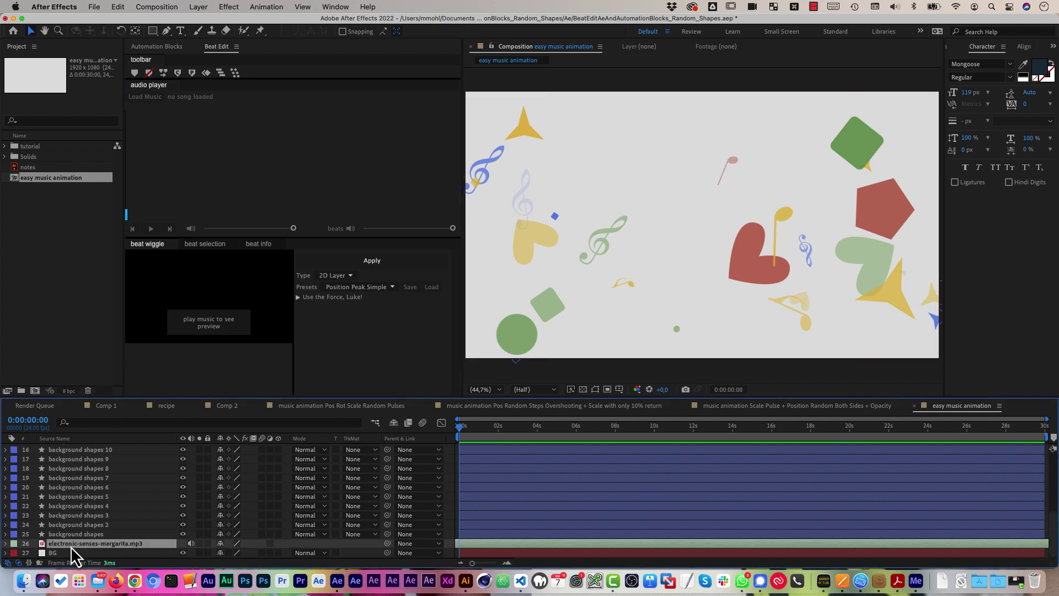
click(154, 98)
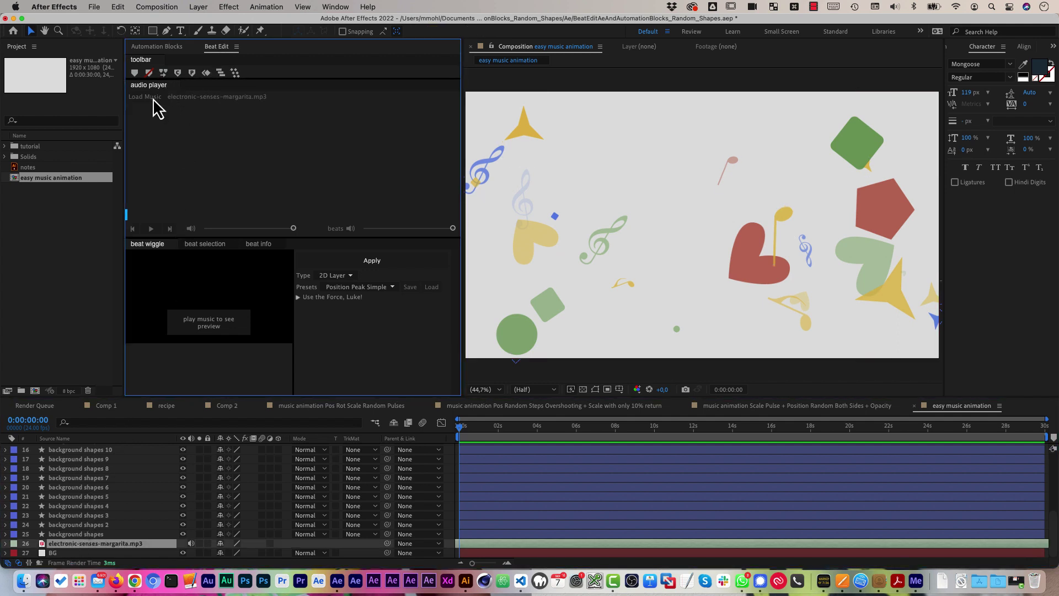
- Listen to the loaded track, adjusting the playback volume, then stop it
click(150, 229)
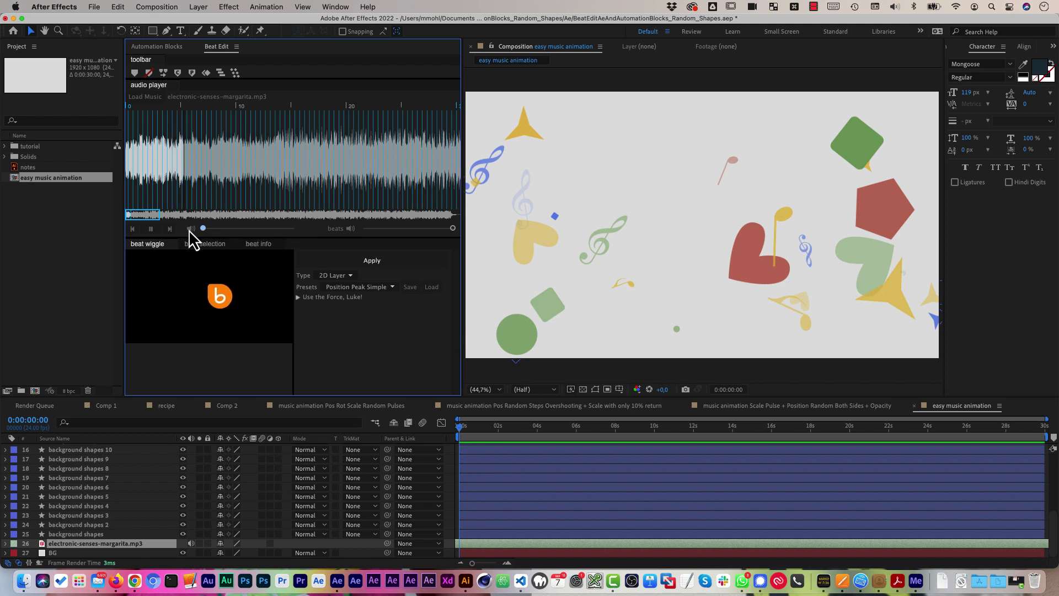
click(225, 228)
drag(233, 234, 243, 234)
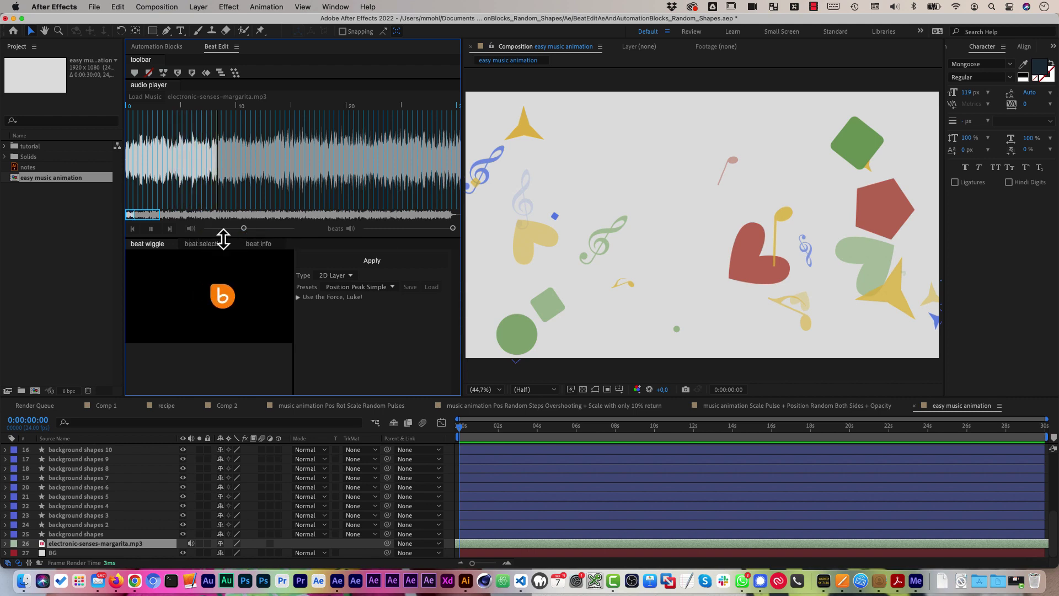
click(151, 229)
- Keep the 2D Layer type, choose the Pos Rot Scale Random Pulses preset, and preview it
click(332, 276)
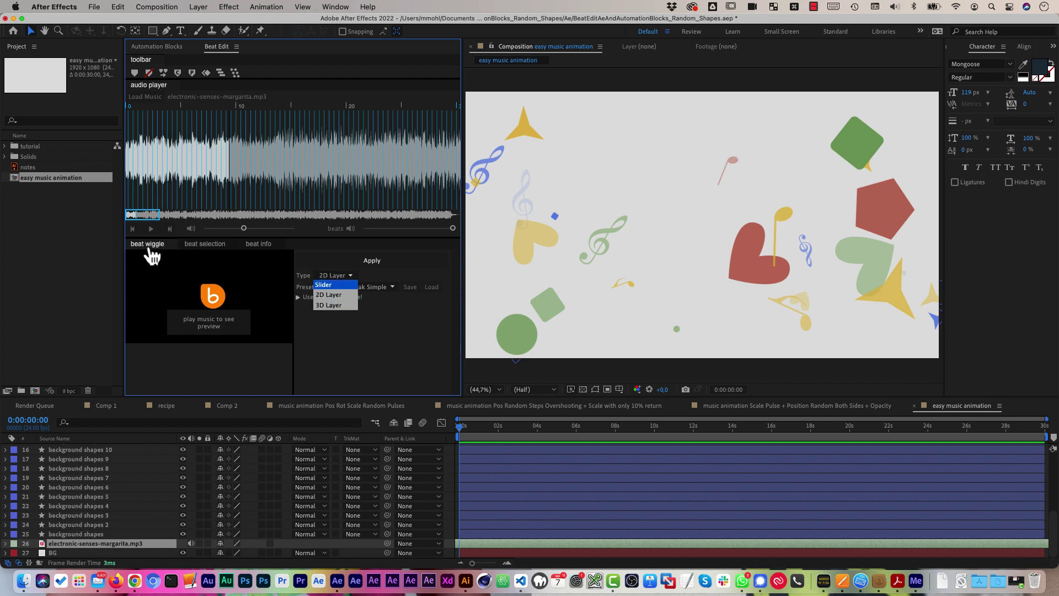
click(322, 297)
click(345, 288)
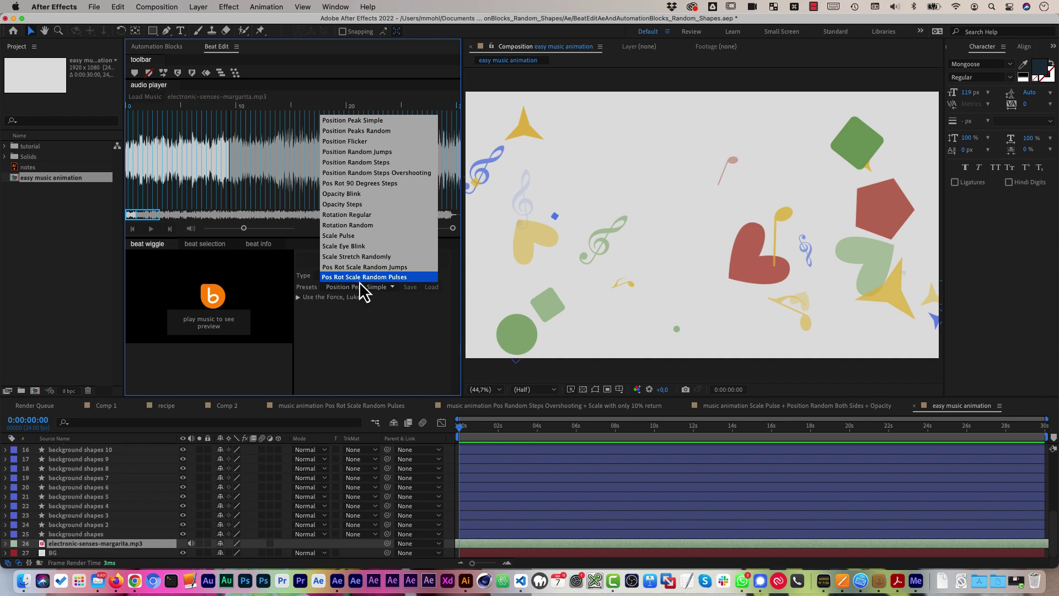
click(360, 279)
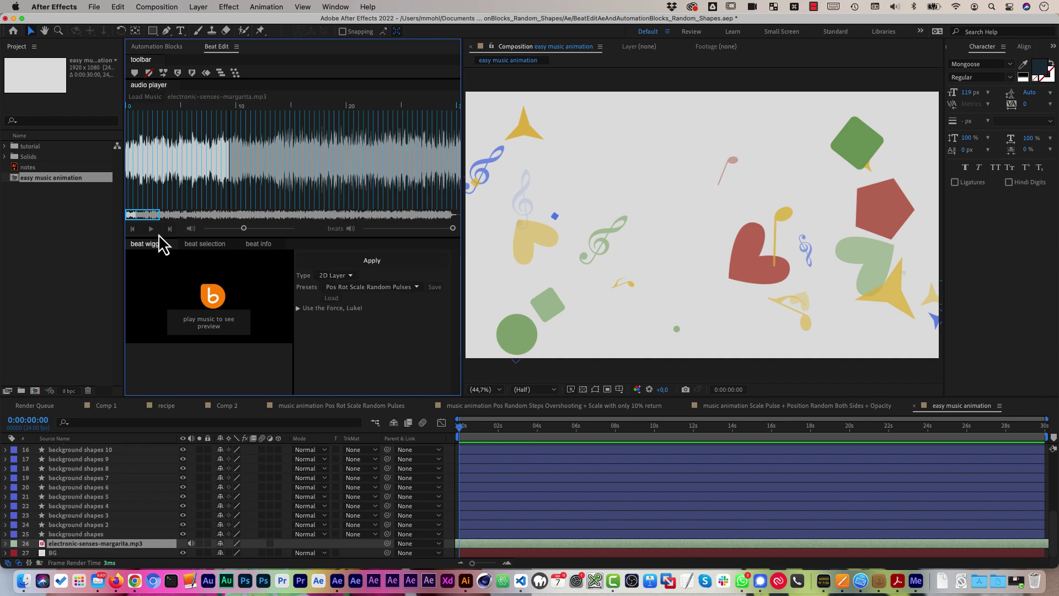
click(148, 229)
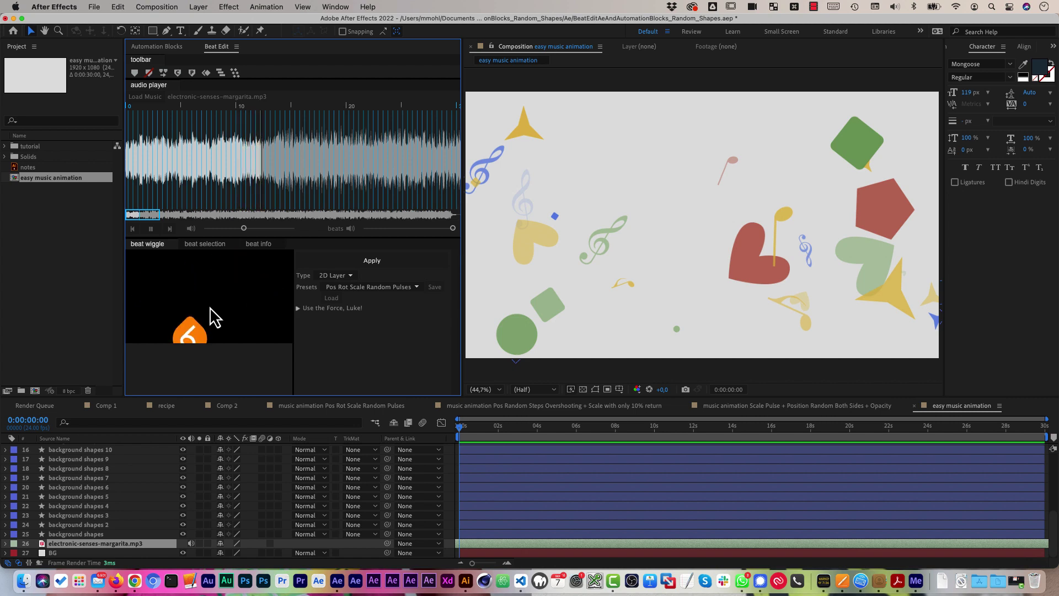
- Apply the beat wiggle preset to shape layers 1 through 25
scroll(108, 458, up, 5)
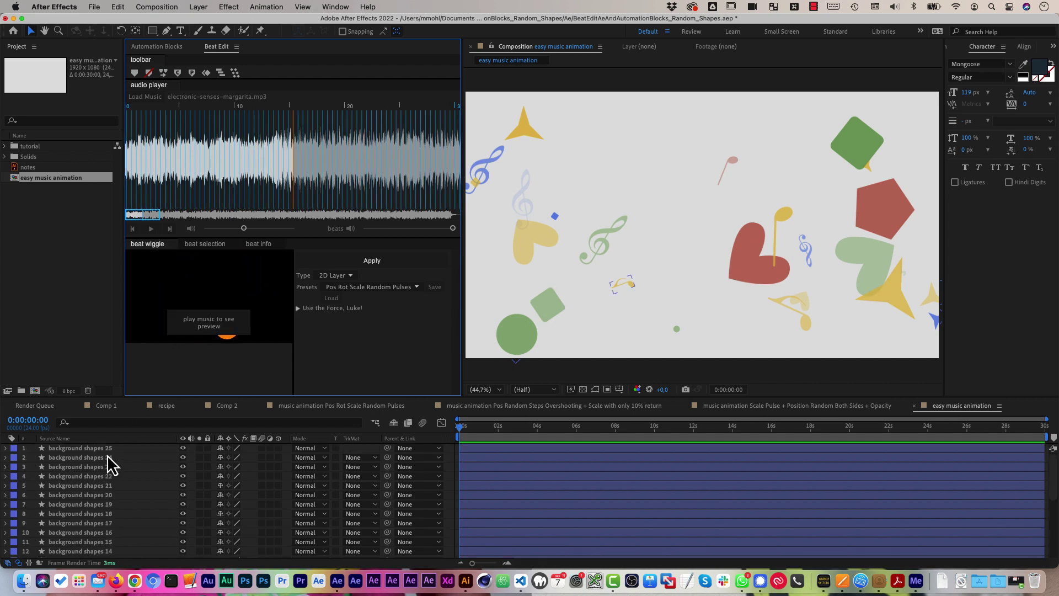
click(108, 448)
scroll(107, 480, down, 5)
shift+click(87, 533)
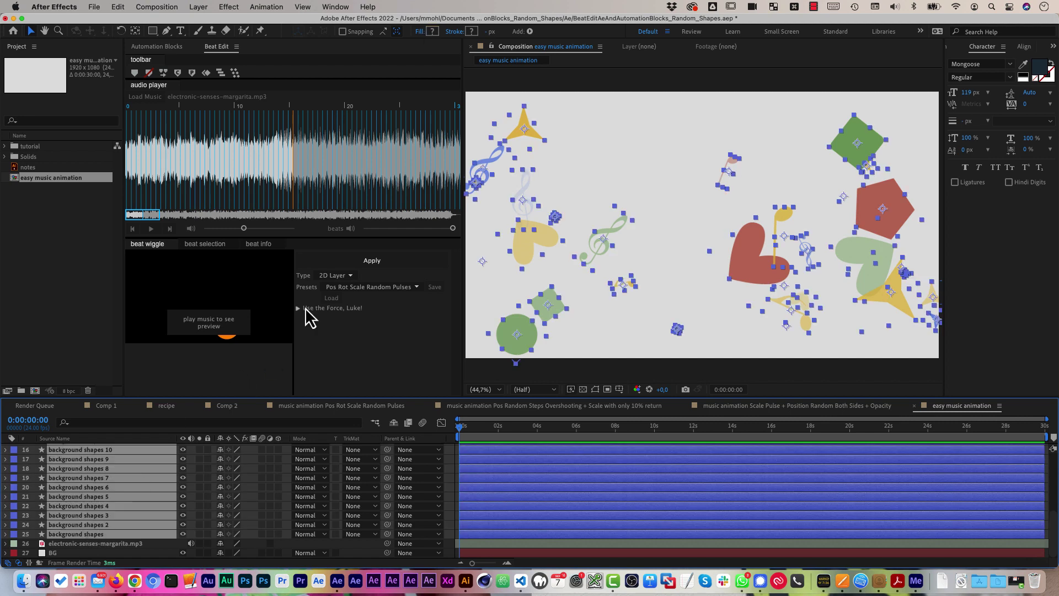
click(333, 260)
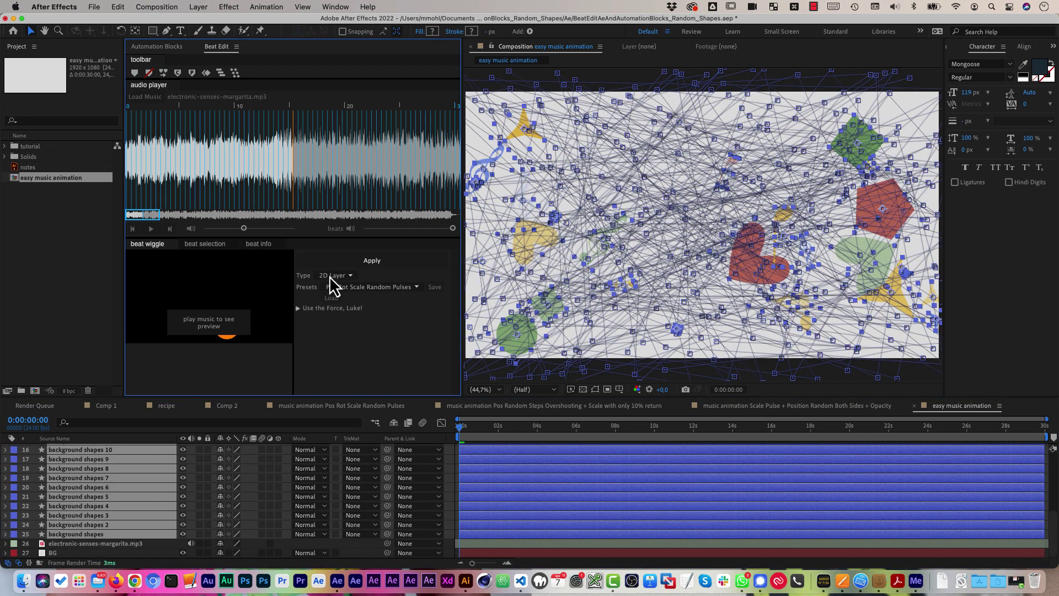
- Play back the composition to preview the beat-driven shape animation
click(456, 429)
key(space)
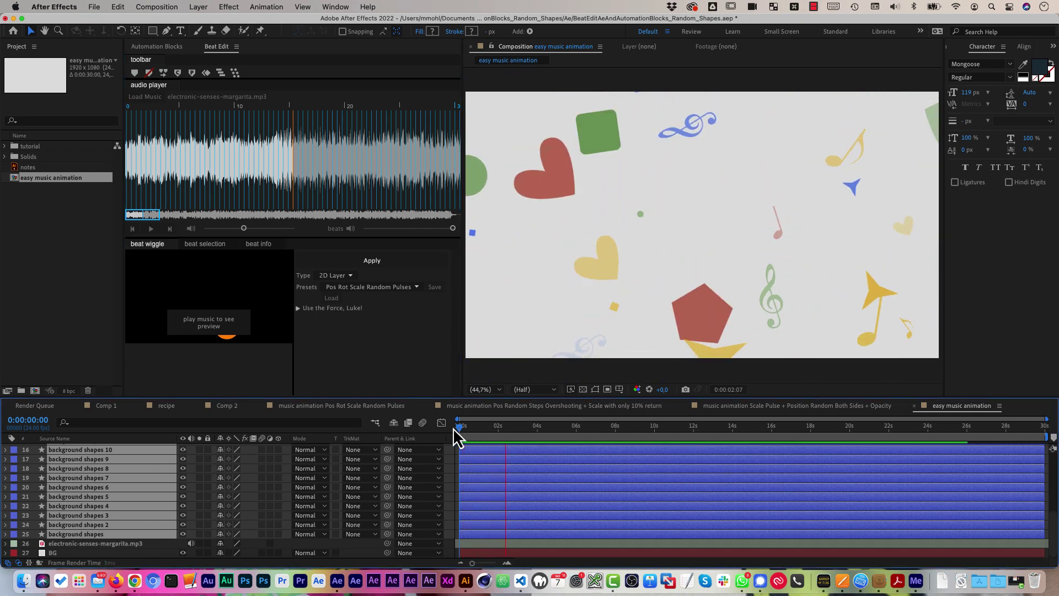
key(space)
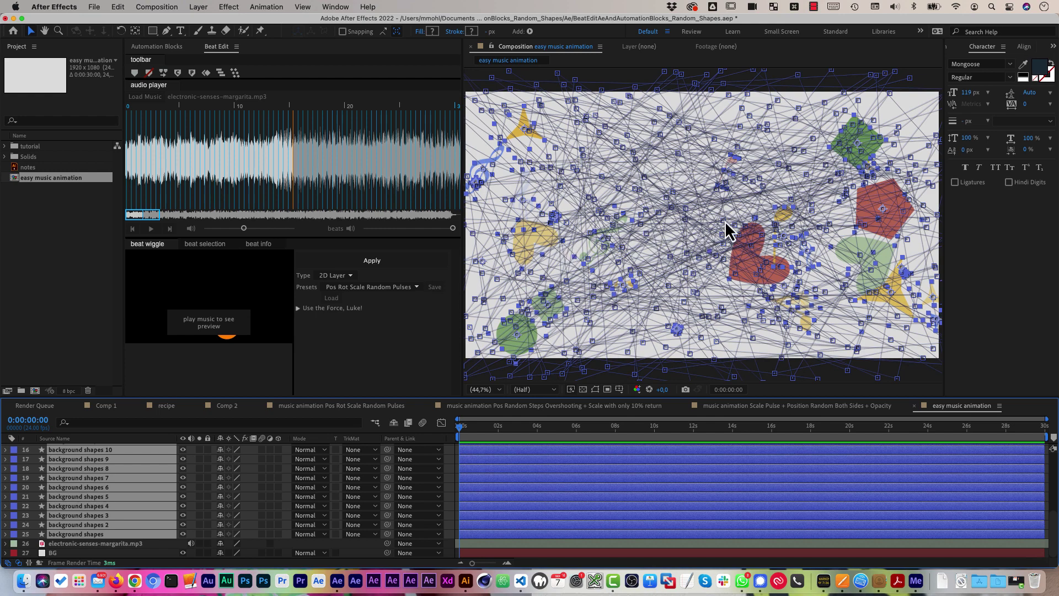
click(171, 48)
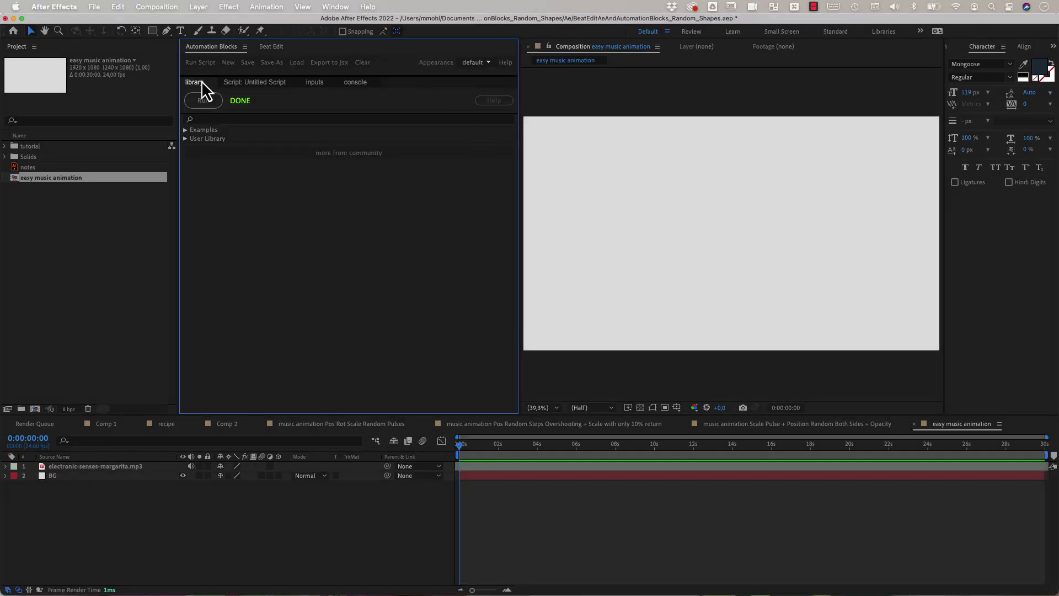
- Browse the Examples, Comps and Effects folders, then search the library for 'Background Shapes'
click(186, 131)
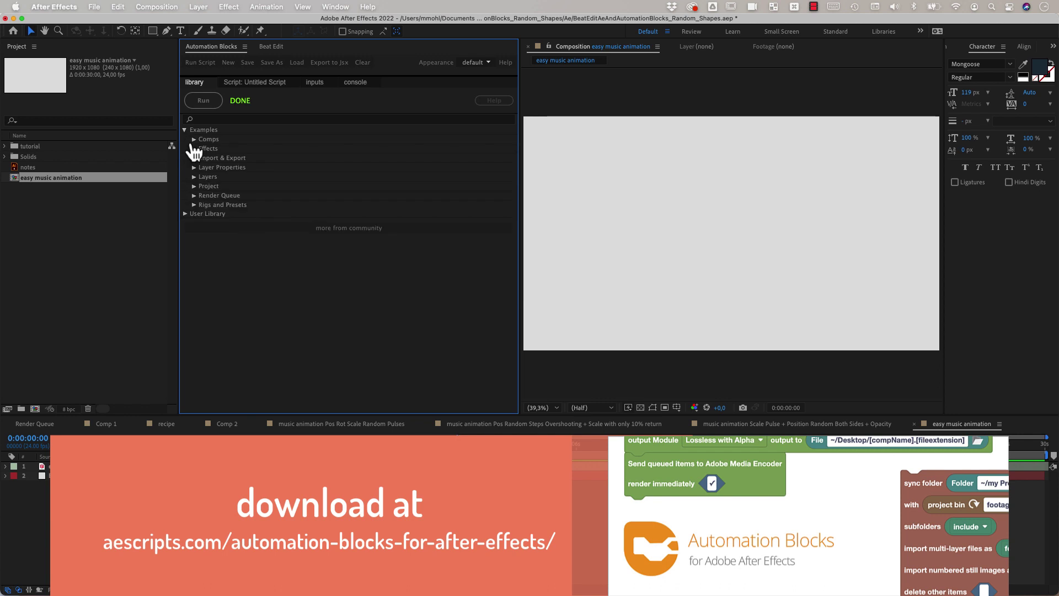
click(194, 140)
click(193, 207)
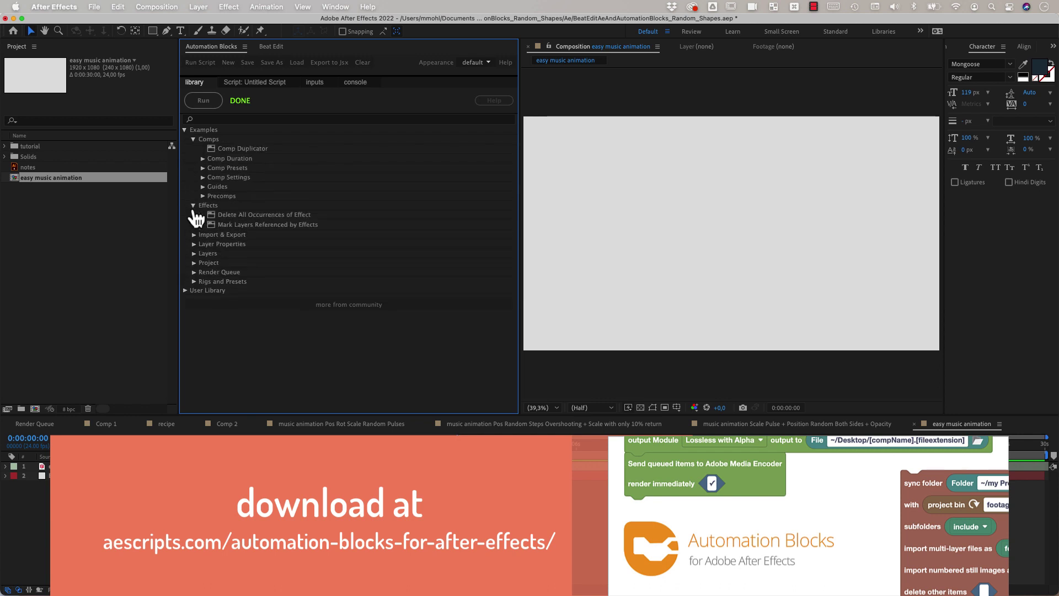
click(185, 130)
click(201, 119)
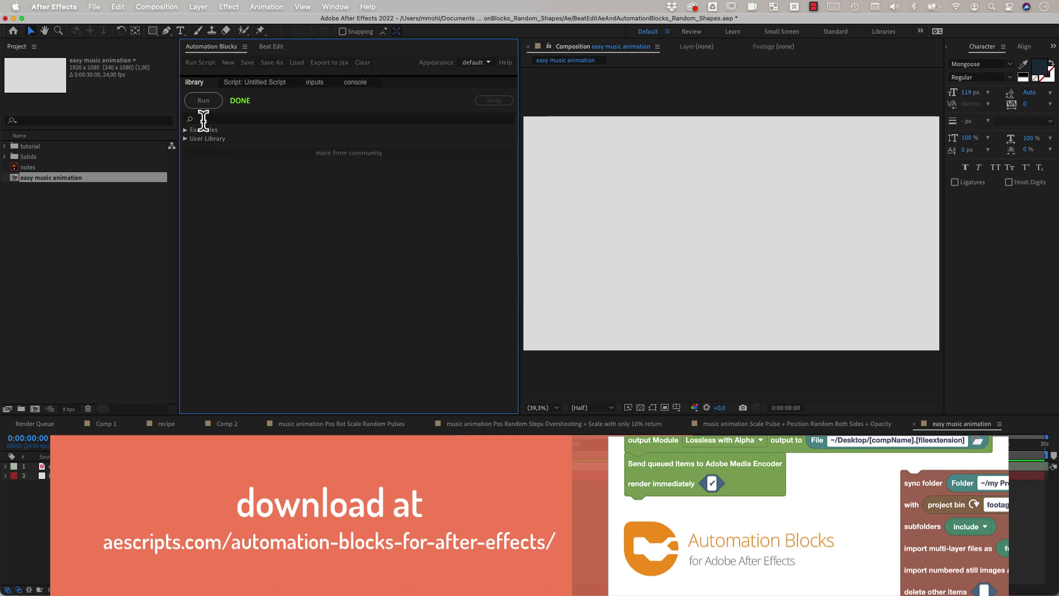
text(Background Shapes)
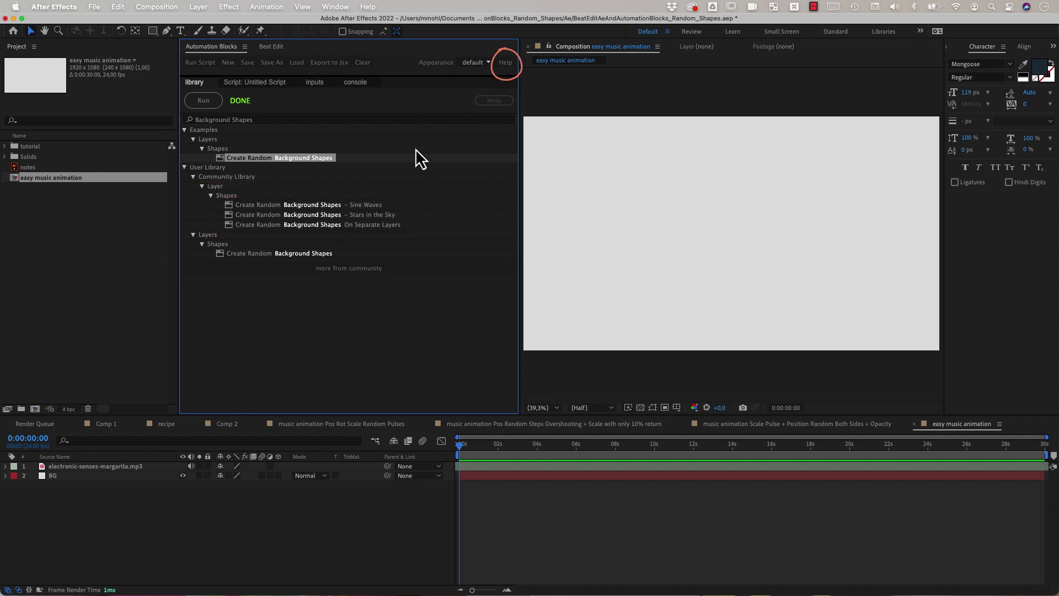
- Open the Automation Blocks help and jump to the Access Community Library section
click(505, 63)
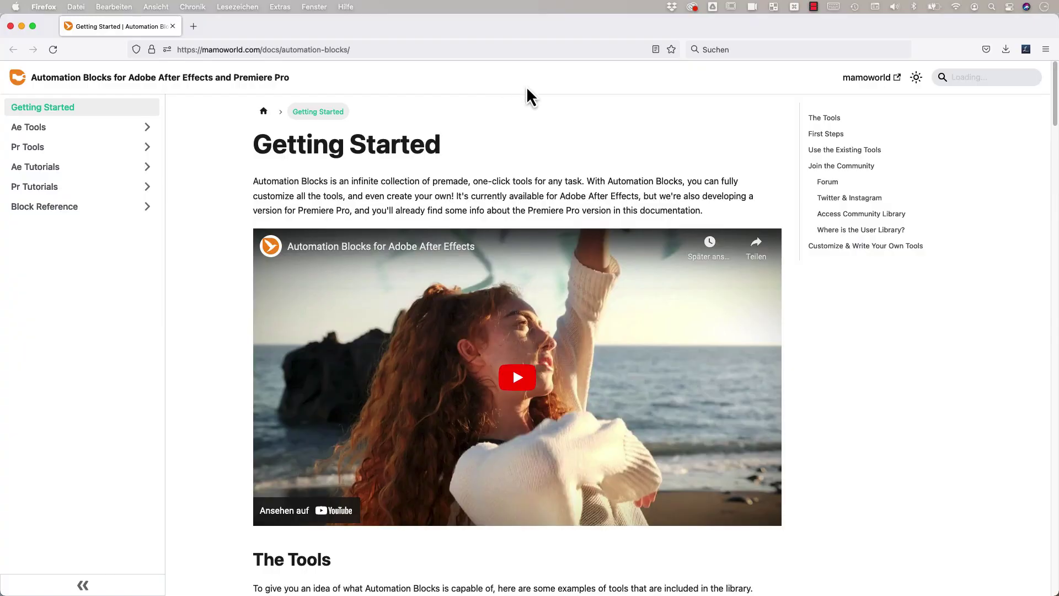
click(823, 218)
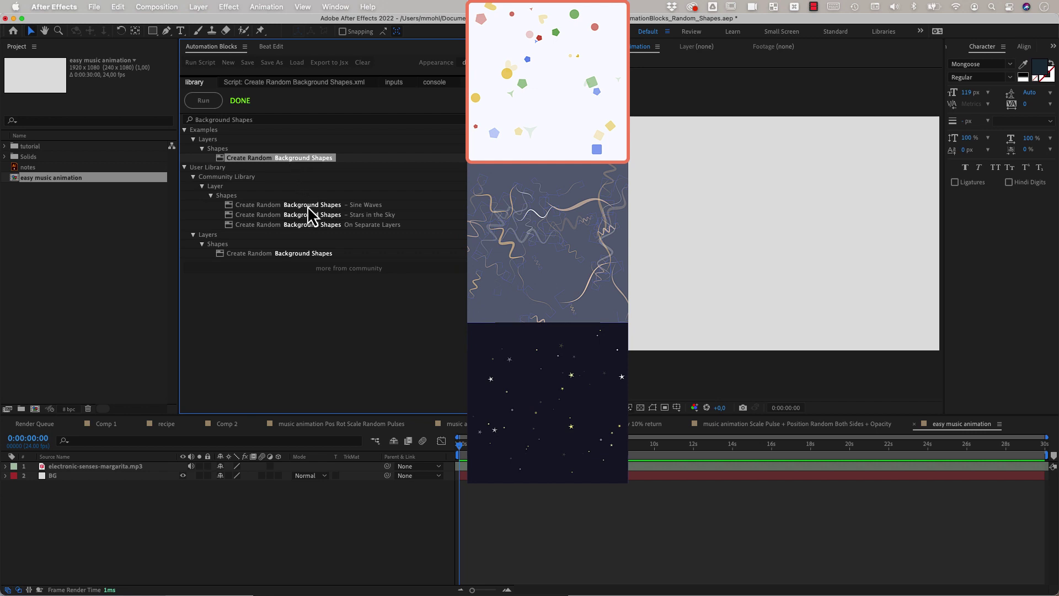
- Select the Stars in the Sky script and scroll through its block code in a widened panel
click(307, 206)
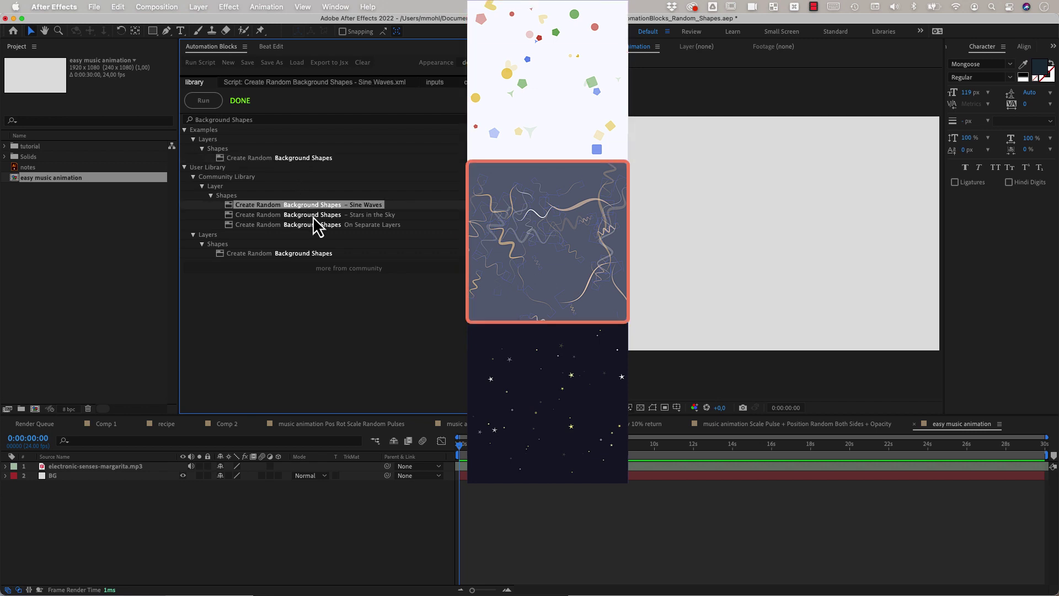
click(312, 216)
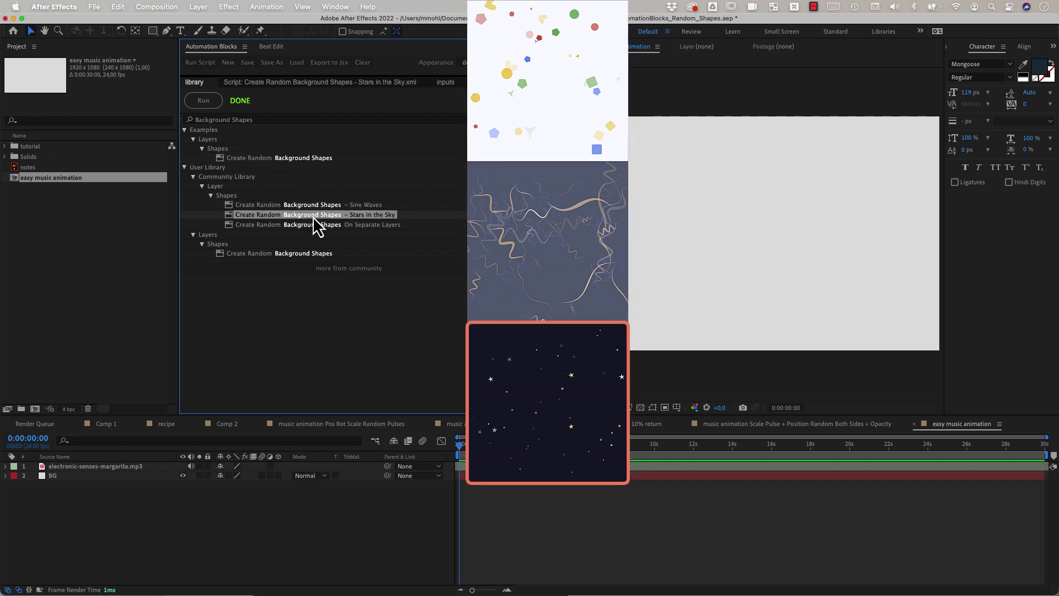
click(322, 84)
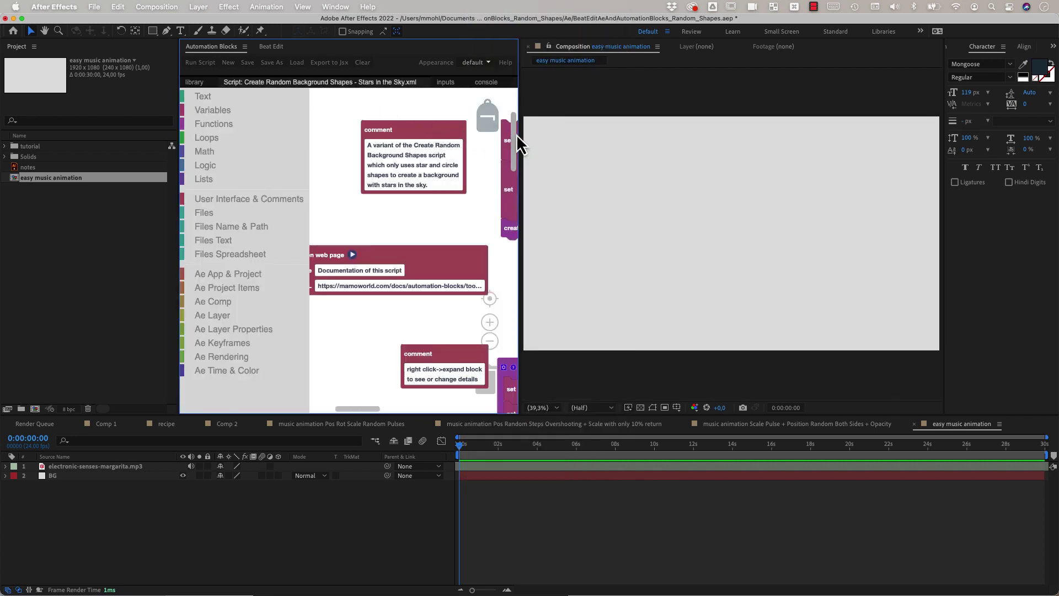
drag(519, 143, 790, 170)
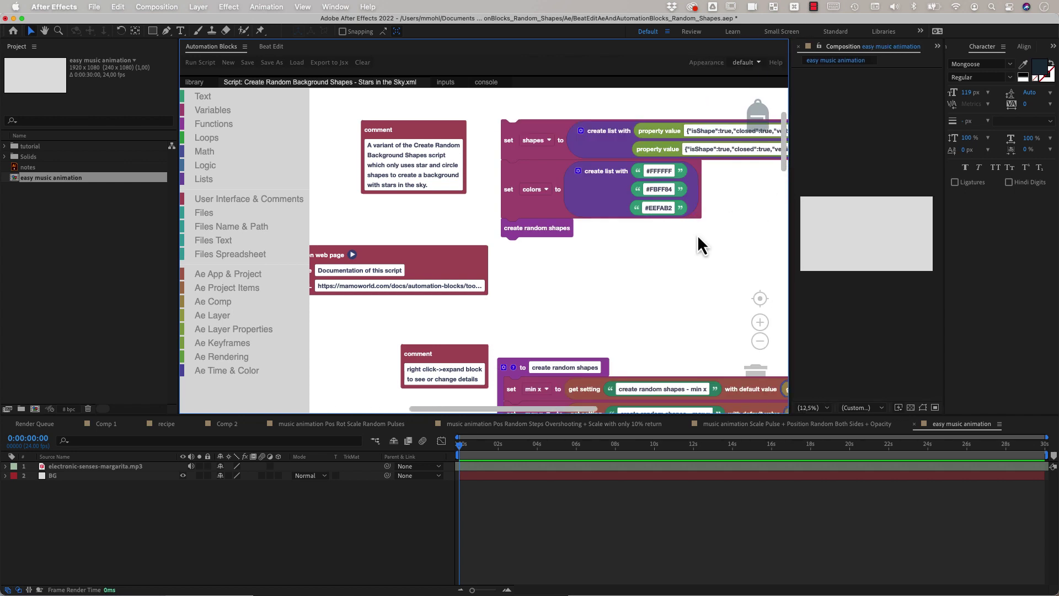
drag(555, 411, 607, 413)
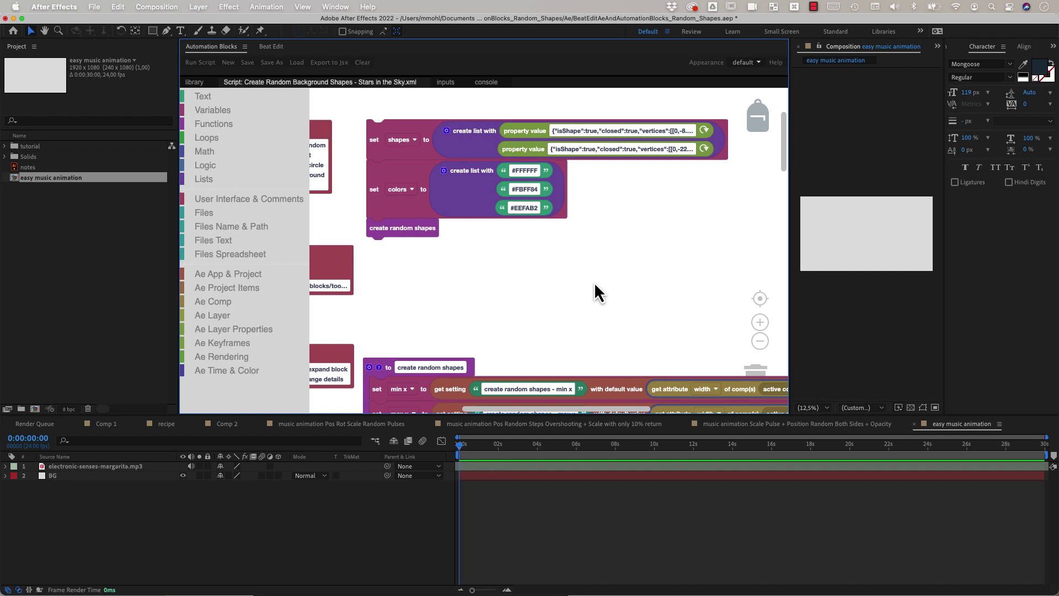
scroll(591, 303, down, 8)
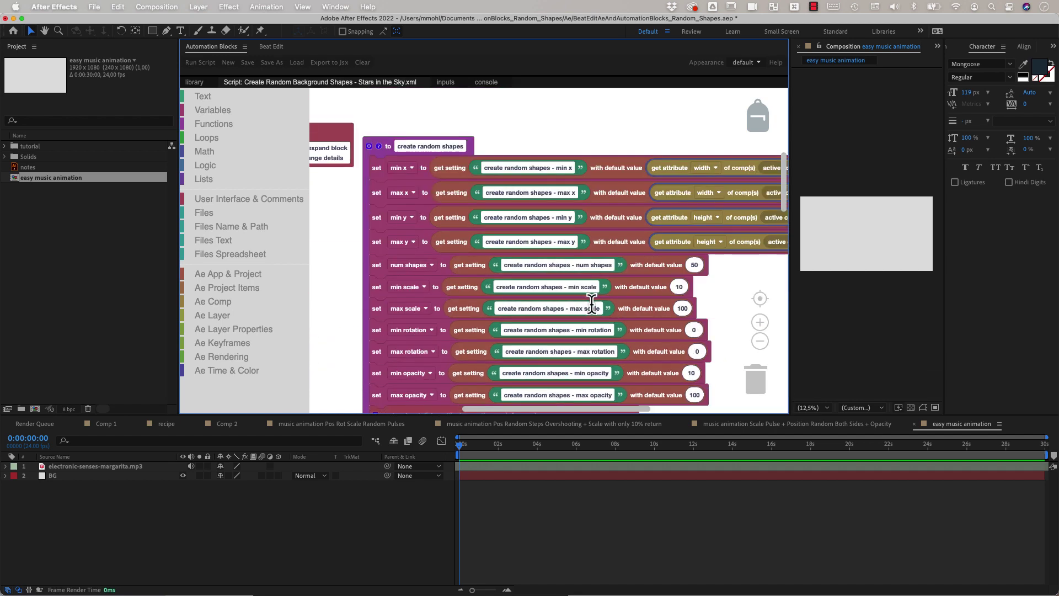
scroll(591, 303, up, 7)
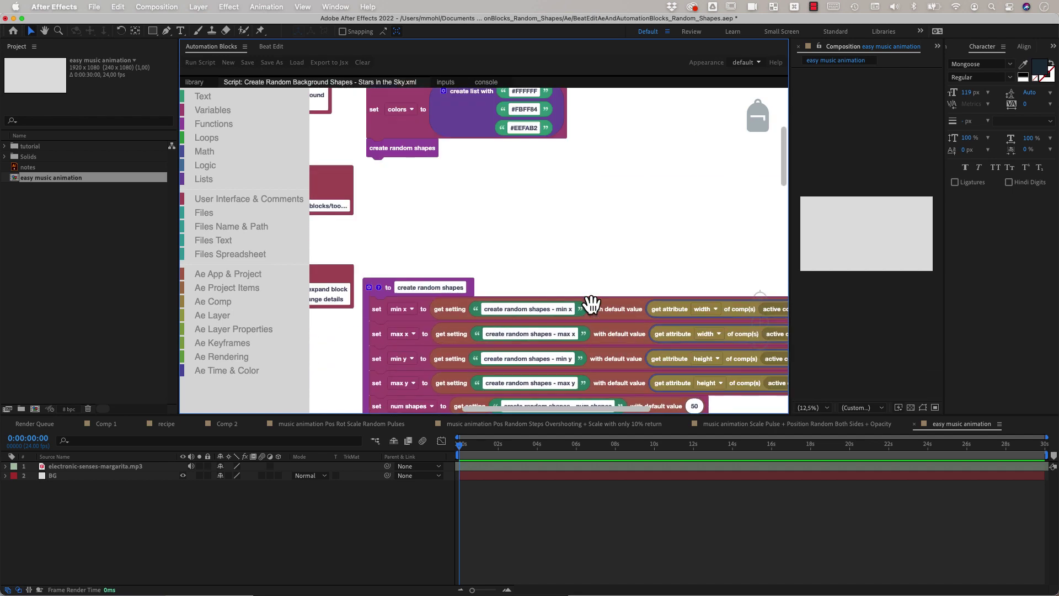
scroll(591, 304, up, 3)
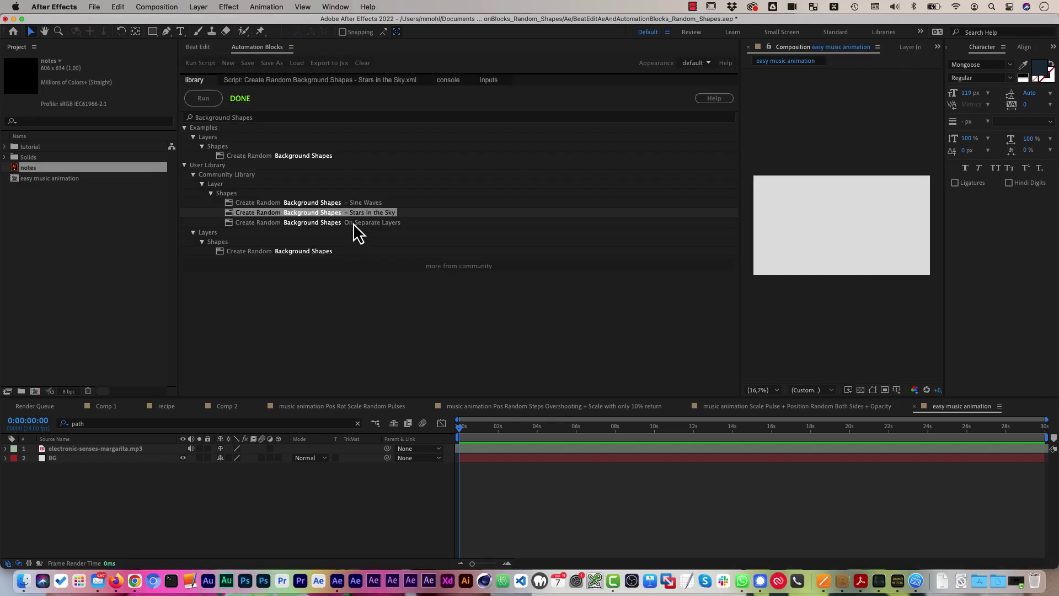
- Pick the Create Random Background Shapes On Separate Layers script from the filtered library
click(353, 223)
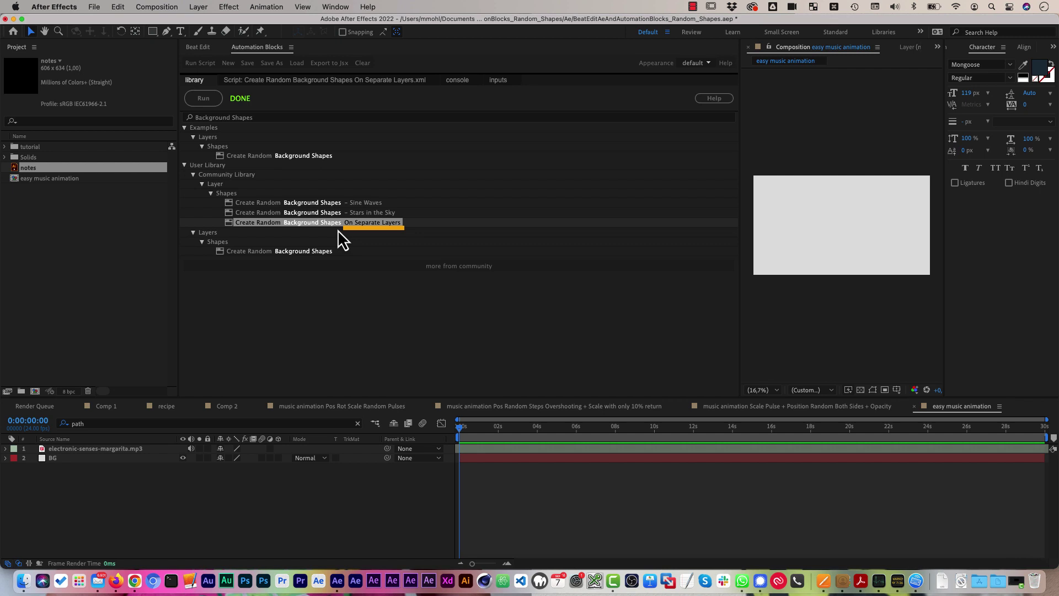
click(308, 480)
- Run the On Separate Layers script with its default 25 shapes and widen the Composition panel
click(203, 100)
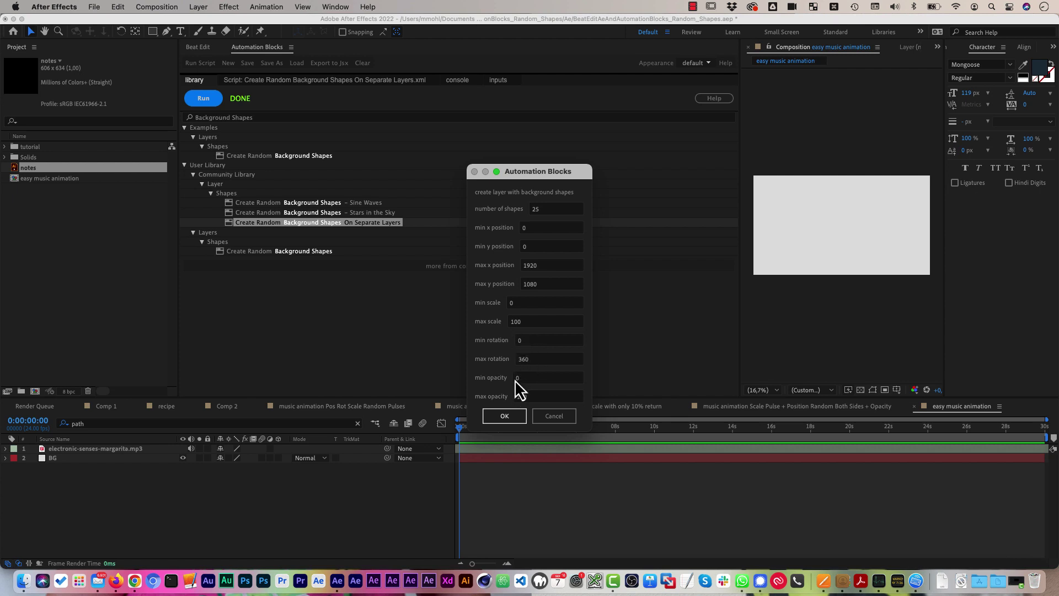
click(505, 416)
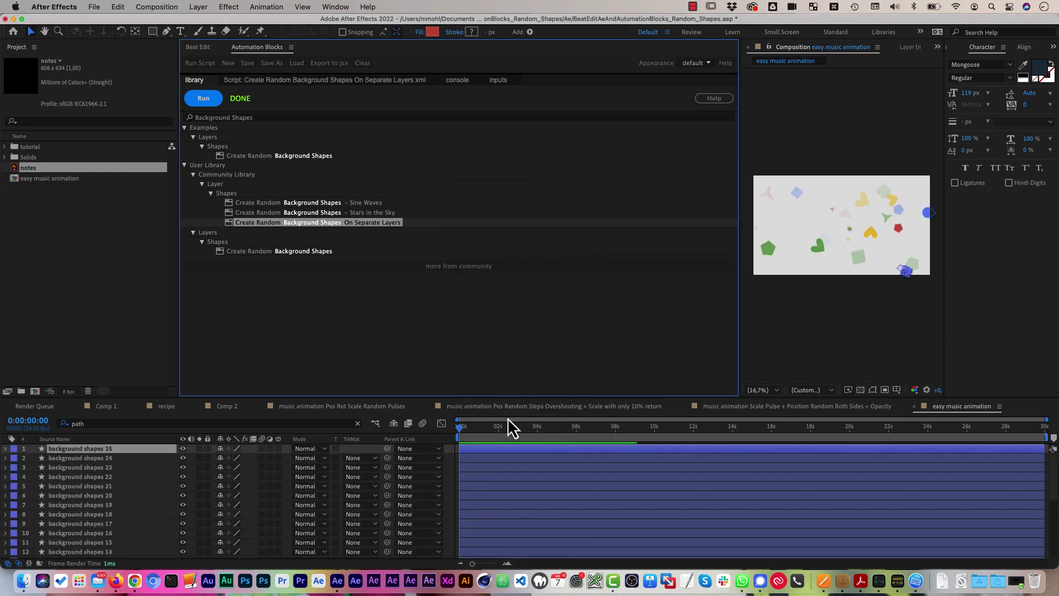
drag(740, 228, 489, 232)
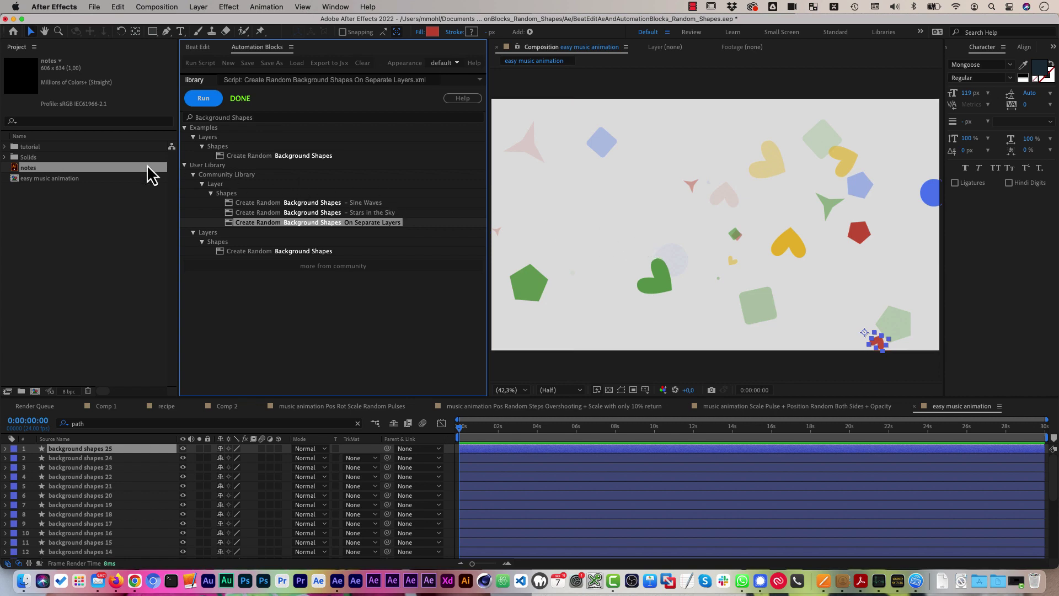
- Add the notes artwork to the timeline and create shapes from the vector layer
drag(26, 170, 61, 354)
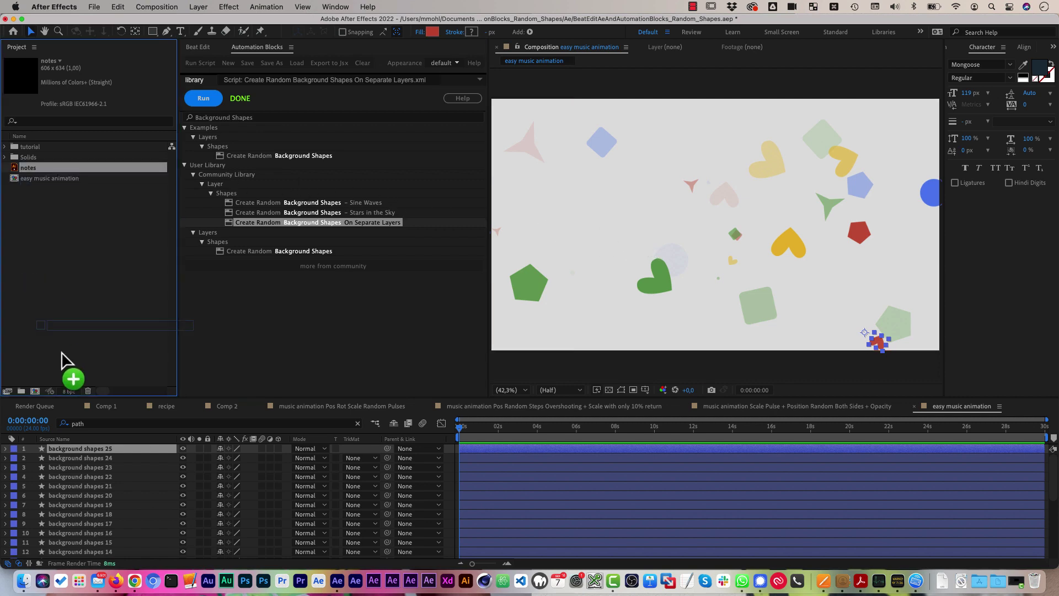
drag(84, 431, 87, 448)
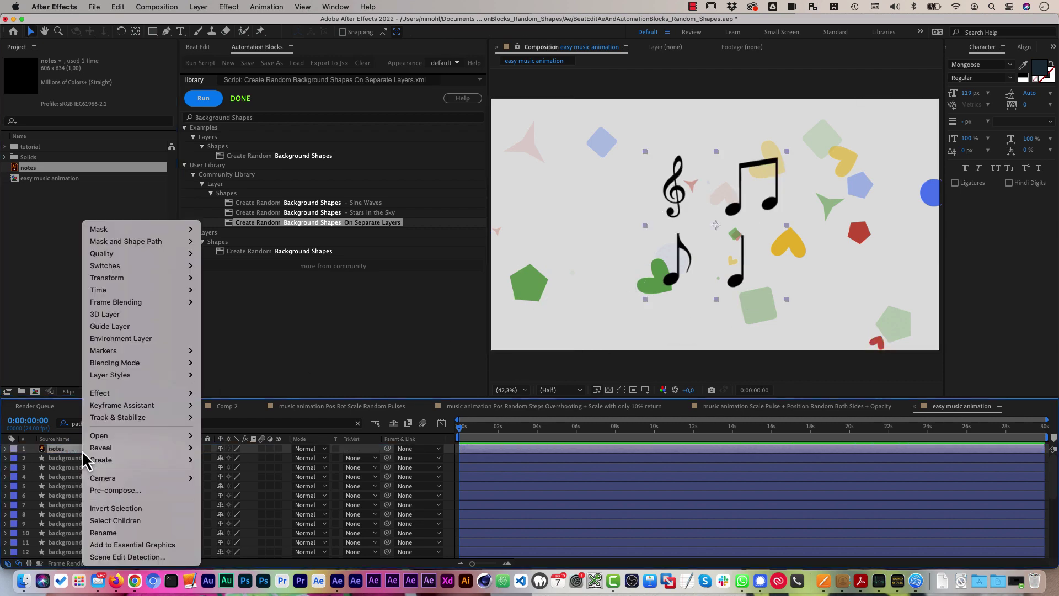
right_click(85, 449)
mouse_move(97, 459)
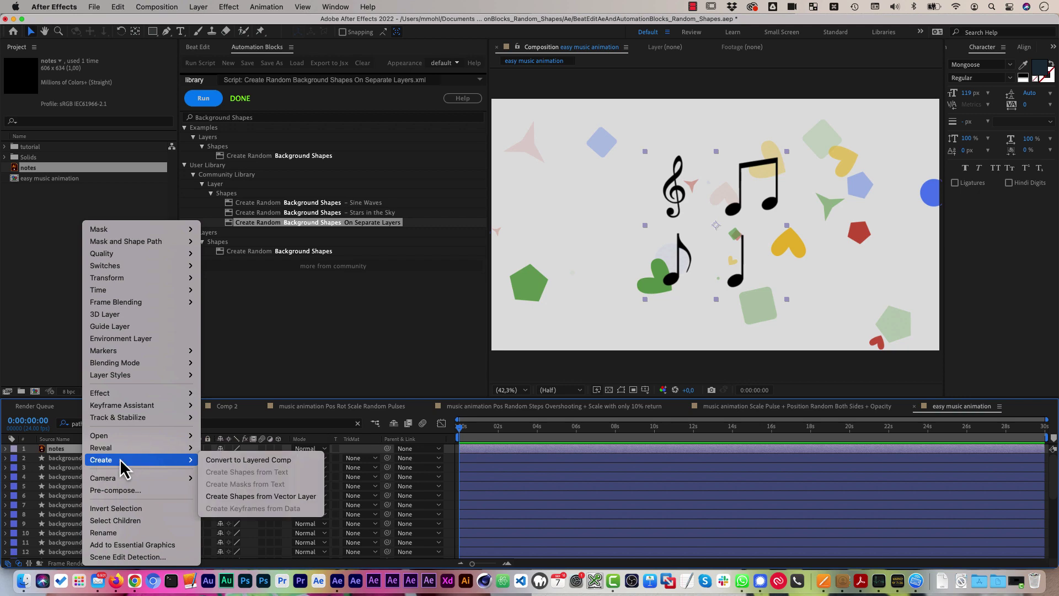
click(245, 496)
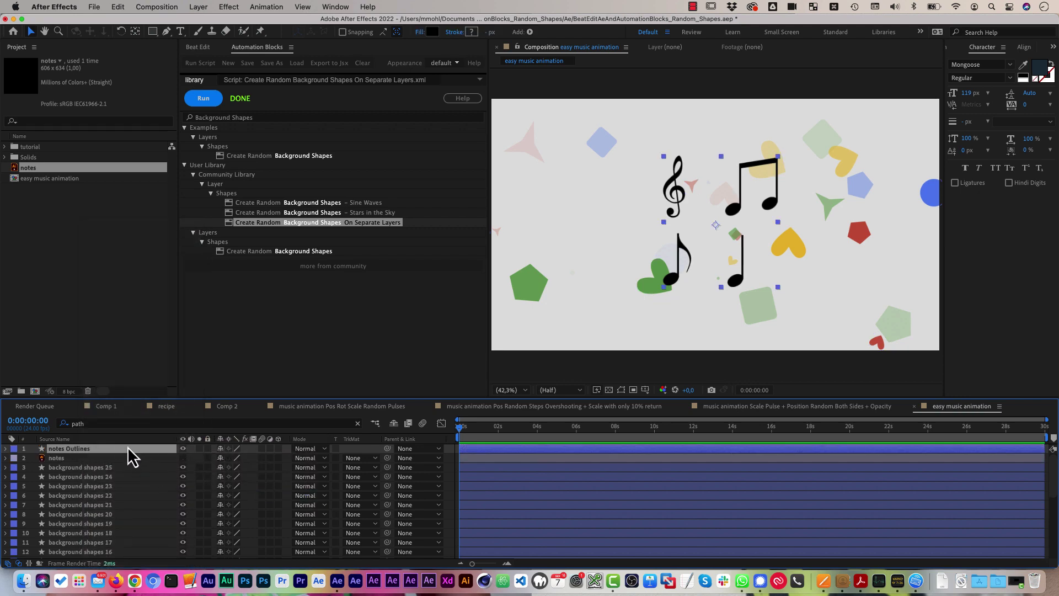
- Filter the notes Outlines layer to show its Path properties for Groups 1–4
click(109, 423)
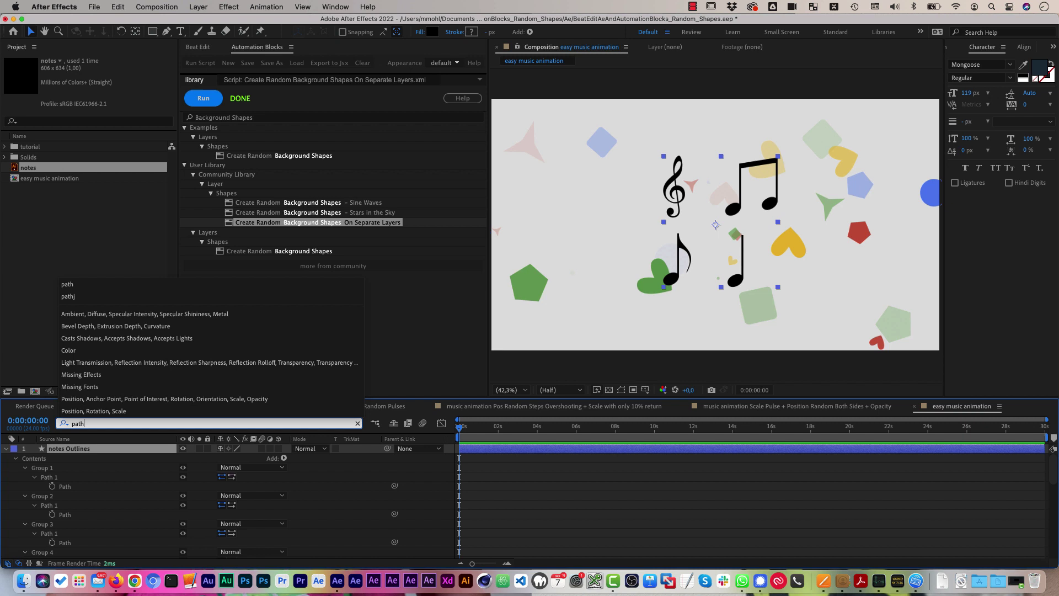
key(Return)
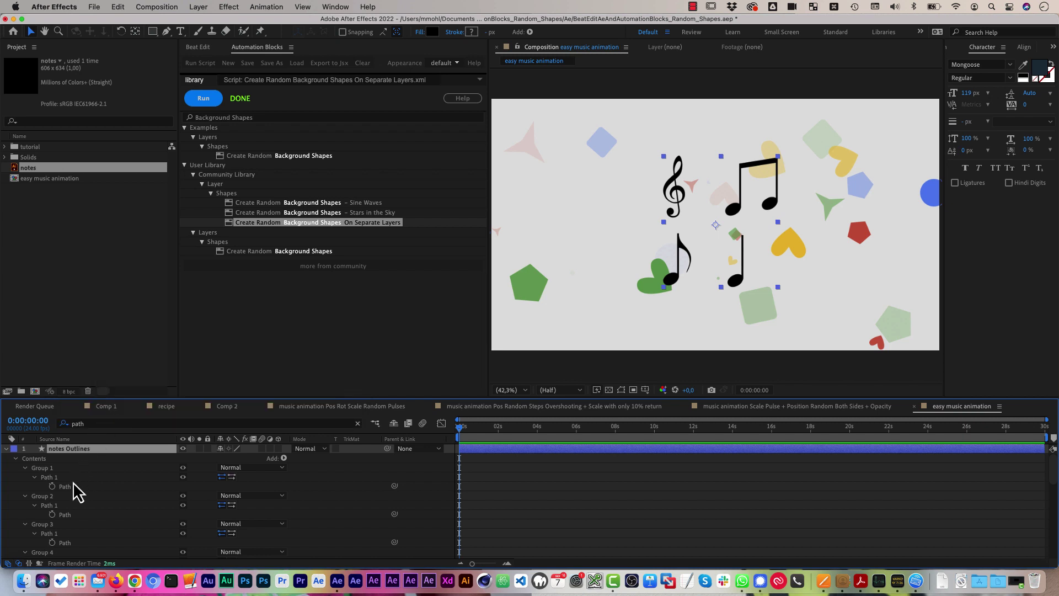
drag(70, 487, 68, 545)
drag(490, 232, 800, 243)
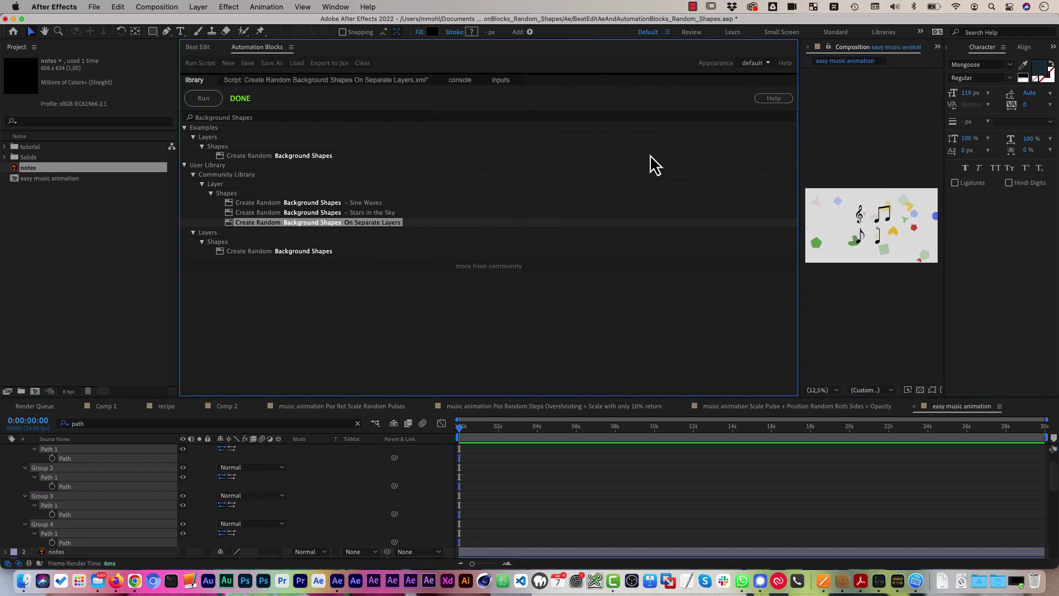
- In the Script tab, add four more item slots to the shapes 'create list with' block via its gear mutator
click(389, 84)
drag(445, 393, 550, 393)
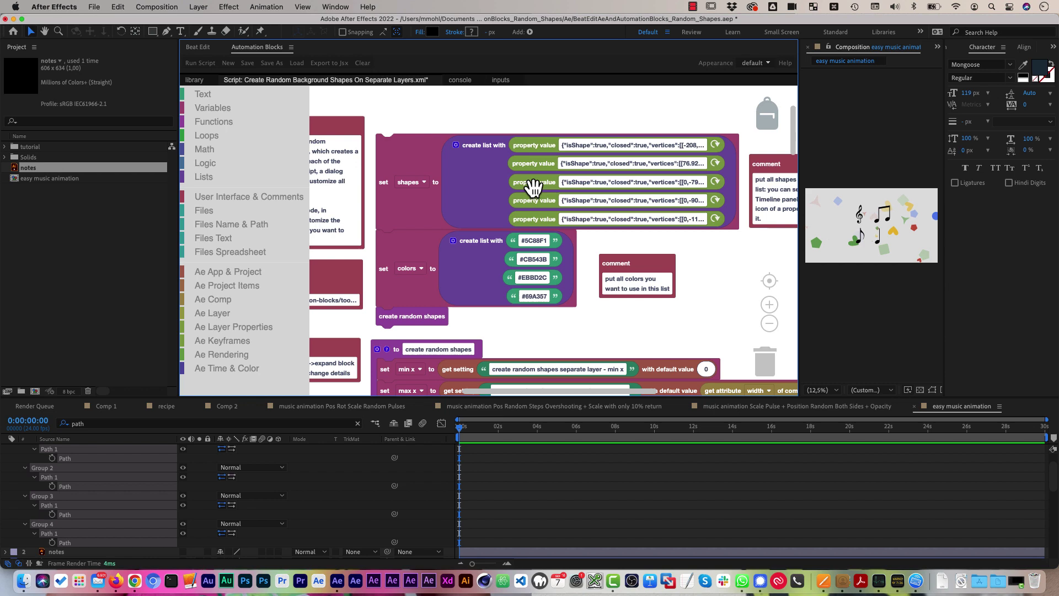
click(456, 145)
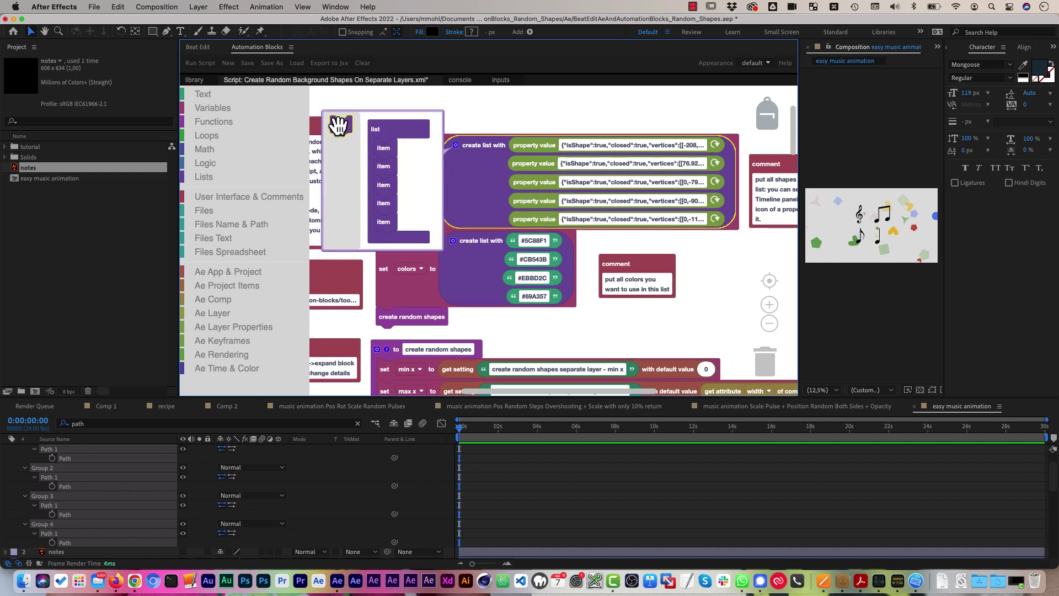
drag(339, 126, 377, 236)
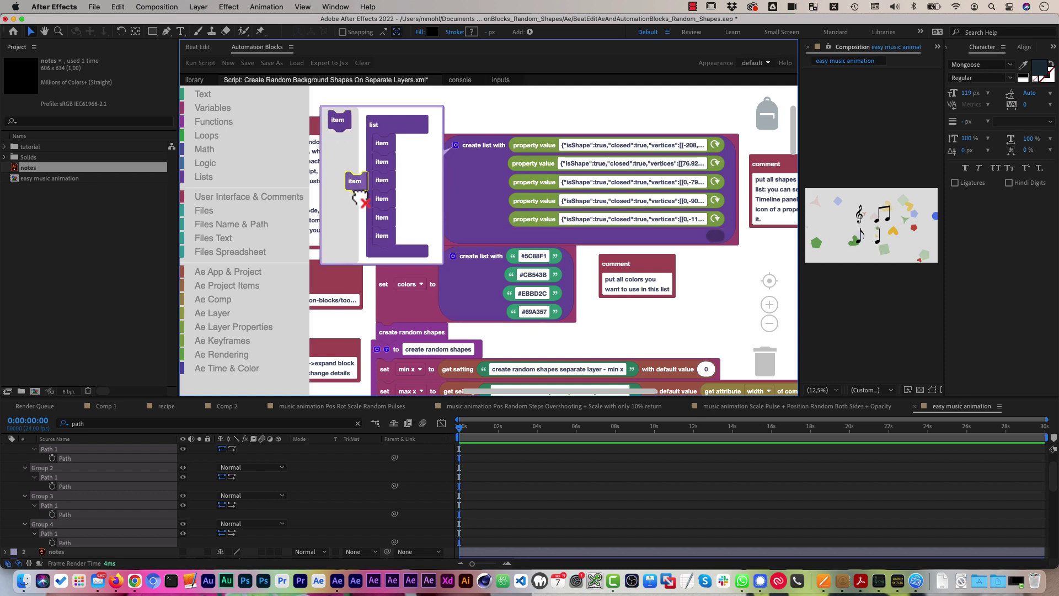
drag(354, 114, 382, 273)
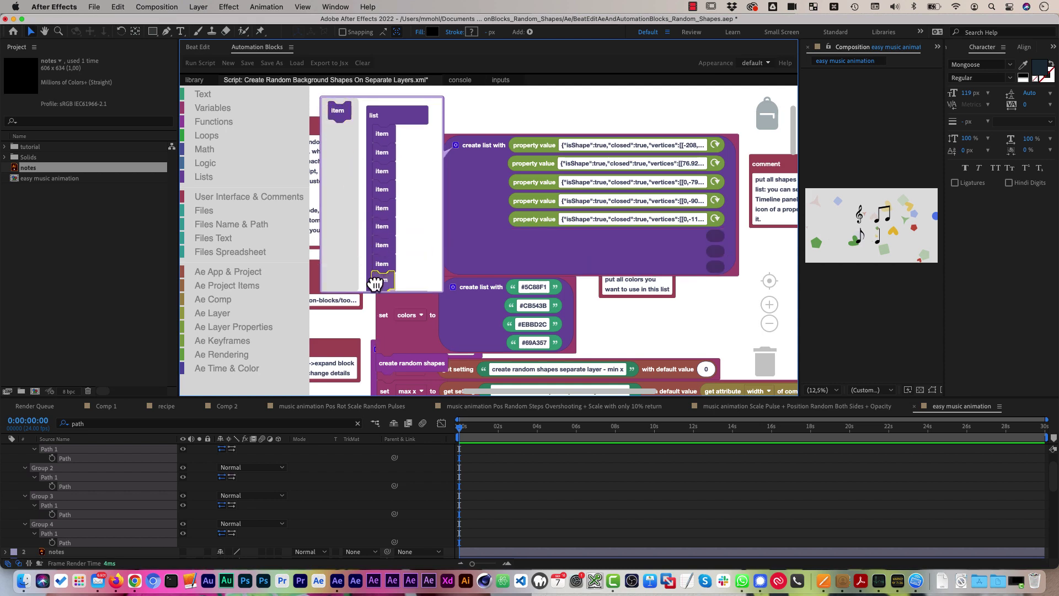
click(455, 145)
- Duplicate the fifth shape value into the sixth slot and clear its path data
right_click(544, 222)
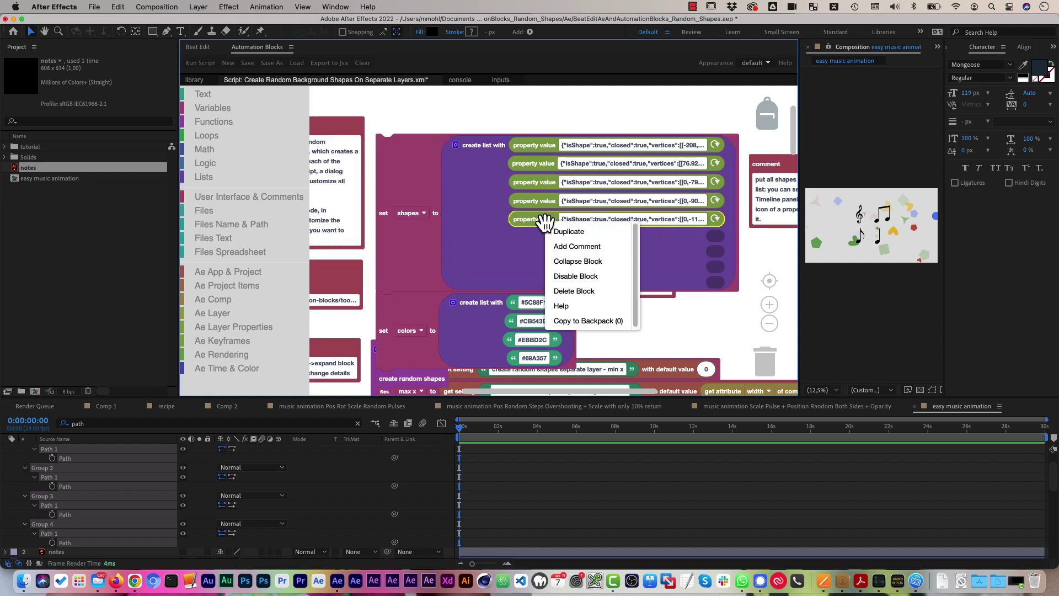
click(548, 231)
drag(543, 239, 731, 243)
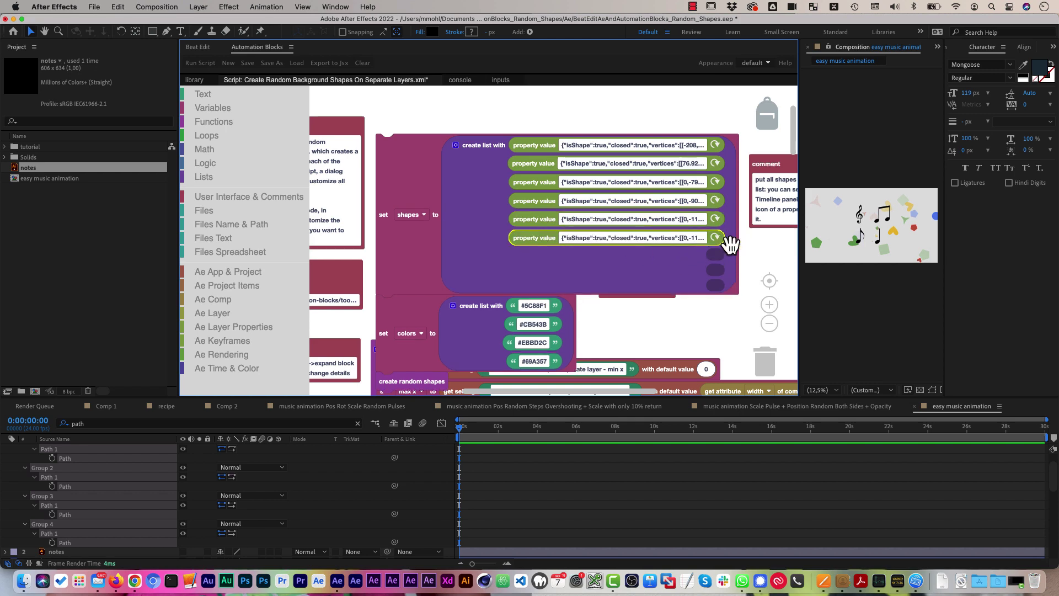
click(635, 238)
key(BackSpace)
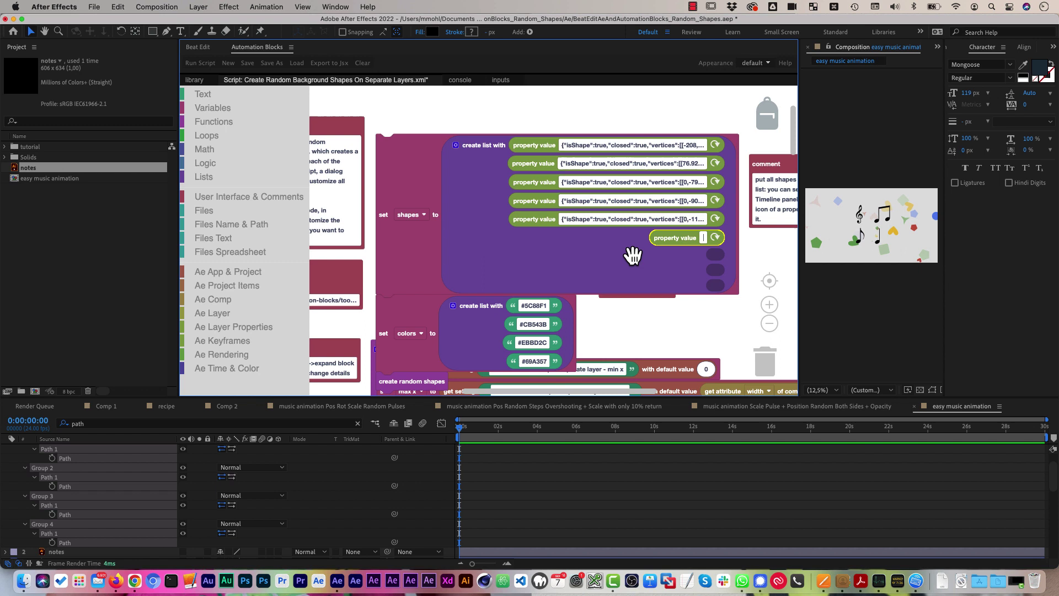
- Duplicate the empty shape value block to fill the remaining three new slots
right_click(674, 238)
click(695, 241)
drag(713, 265, 711, 301)
right_click(661, 255)
click(680, 260)
right_click(662, 279)
click(683, 285)
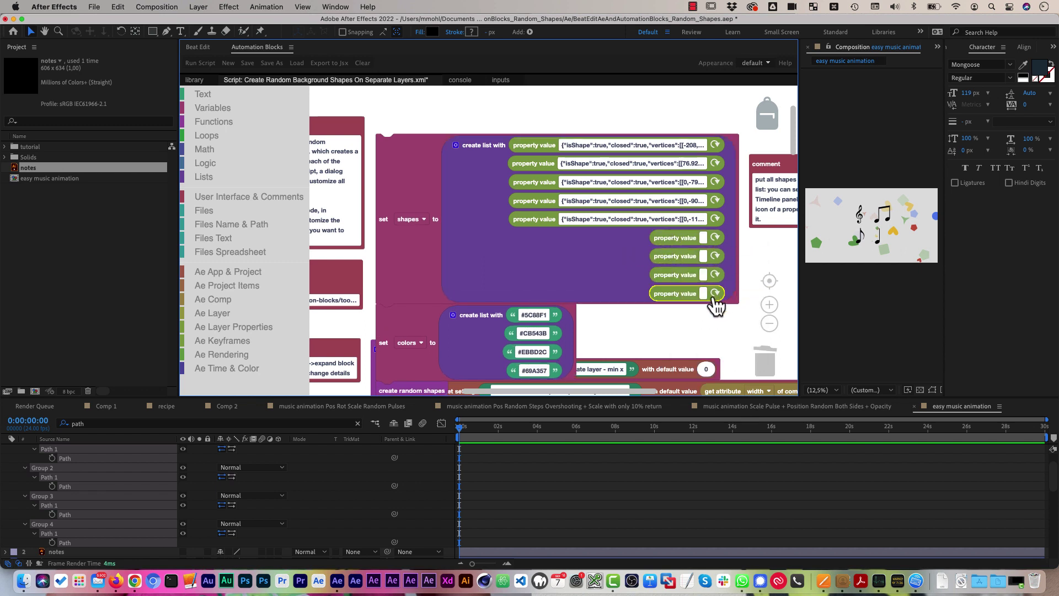
- Load the Group 1–4 note paths from notes Outlines into the four empty shapes-list slots
click(355, 461)
click(68, 462)
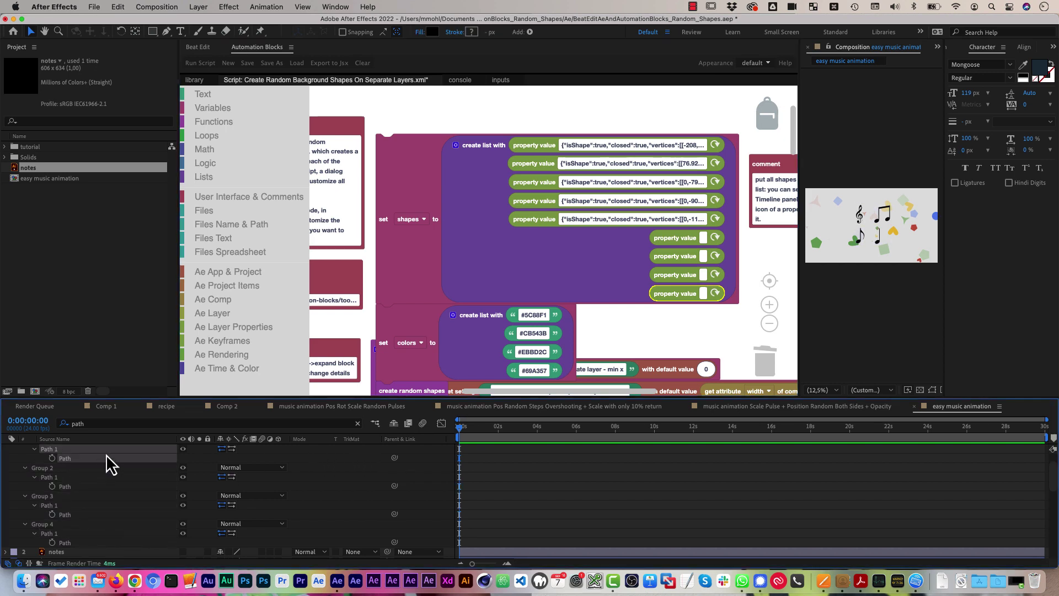
click(715, 239)
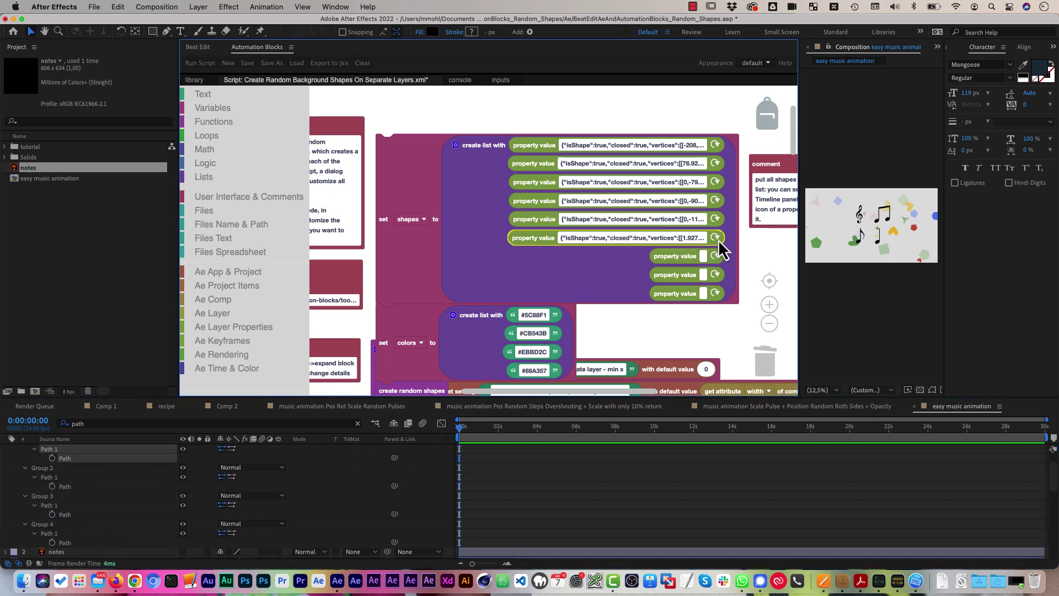
click(69, 486)
click(711, 256)
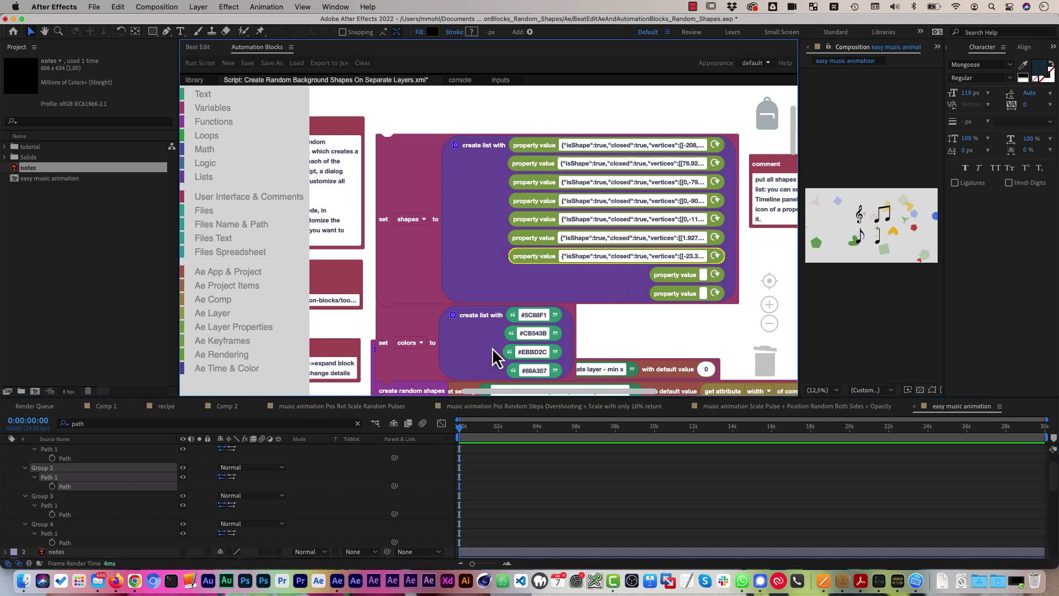
click(65, 514)
click(716, 276)
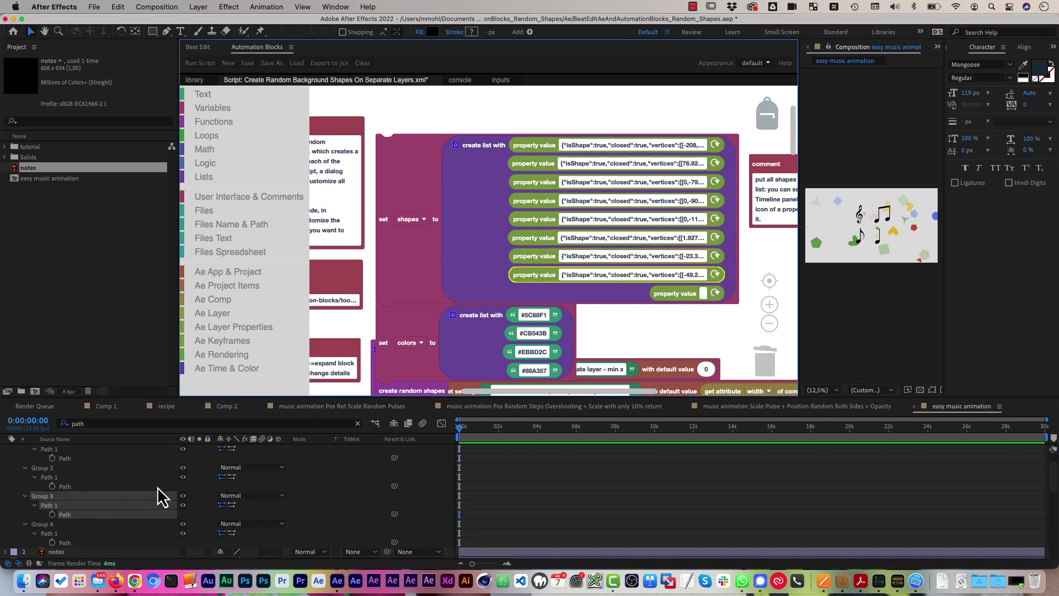
click(65, 543)
click(716, 294)
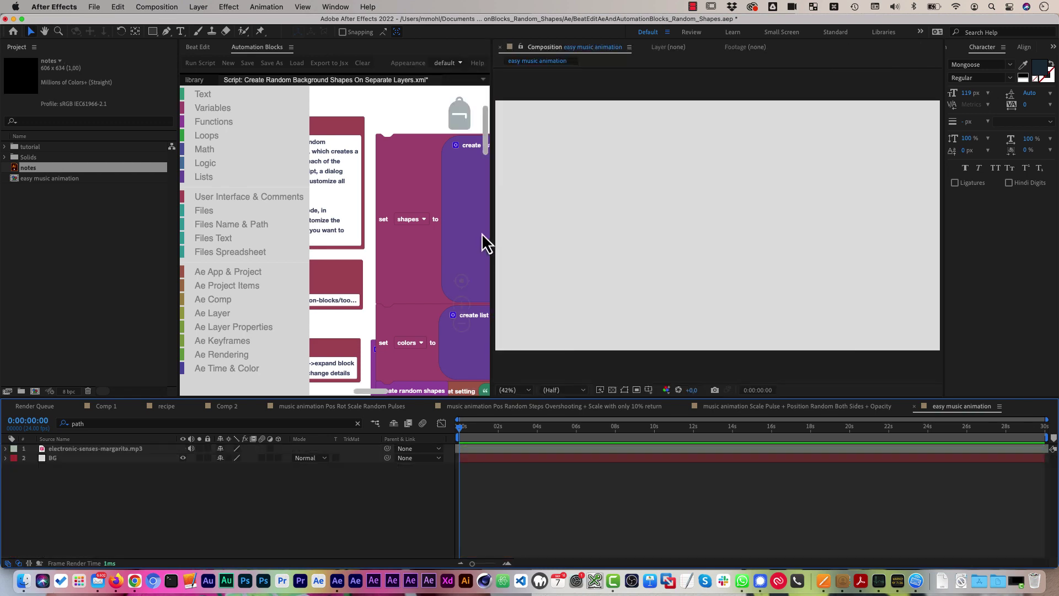
- Rerun the script to generate 25 random background shapes including musical notes, then widen the script area
click(207, 64)
click(504, 415)
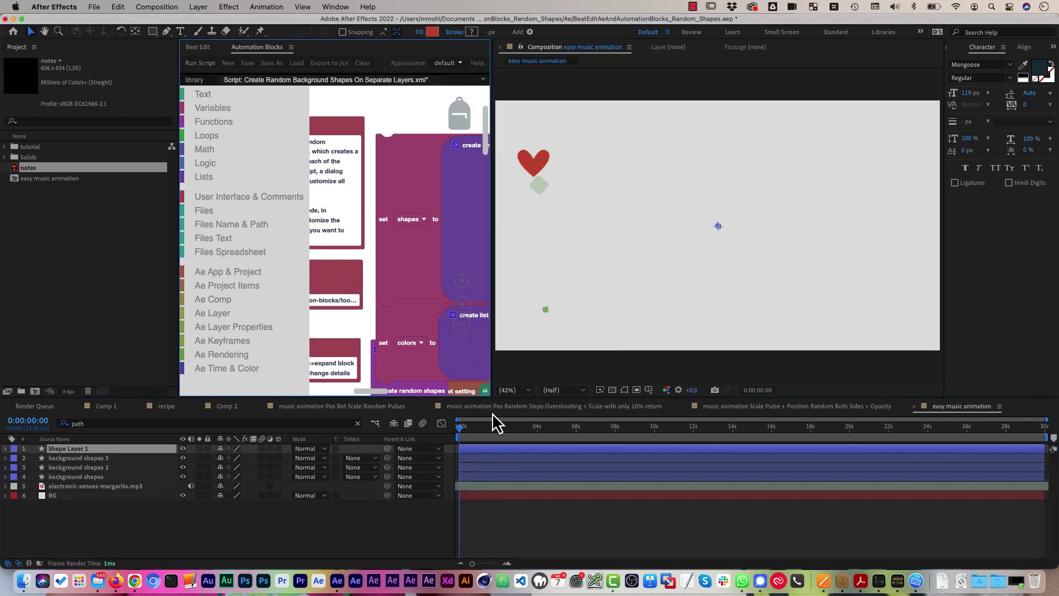
click(580, 330)
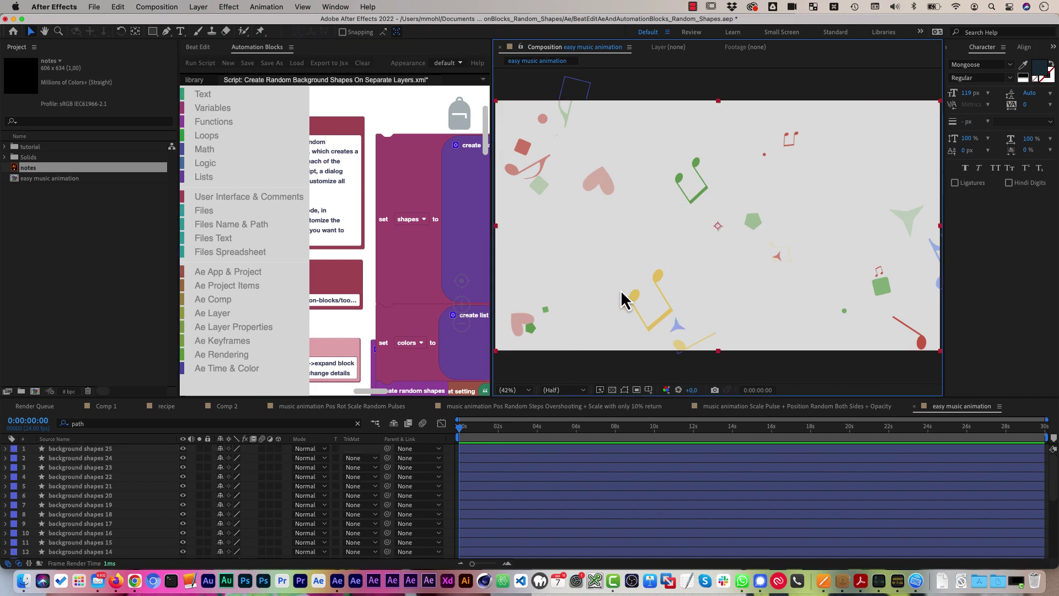
drag(490, 214, 885, 221)
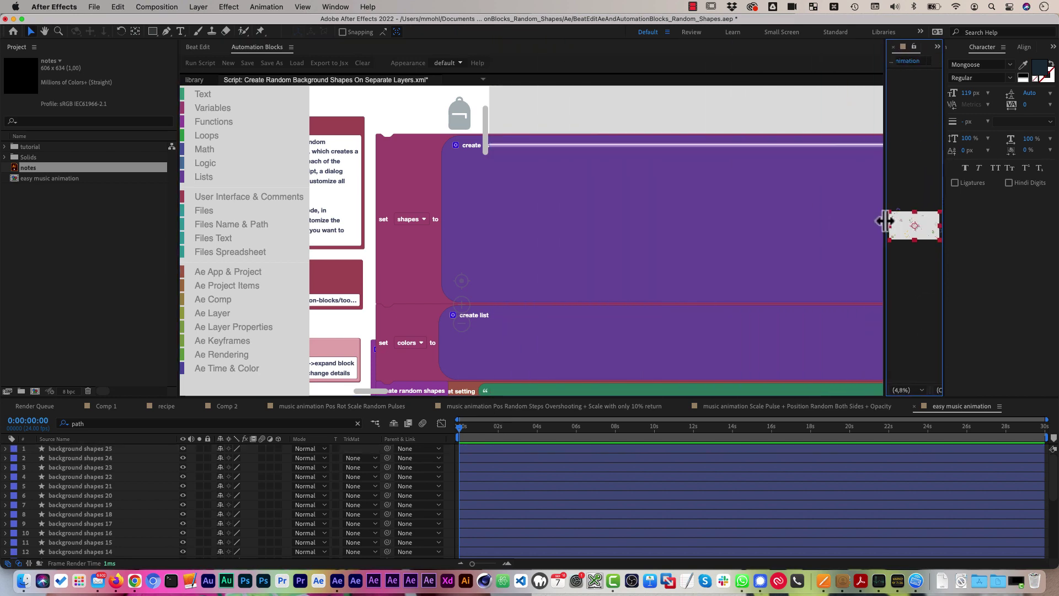
- Select the script block that sets the shape colours
click(414, 319)
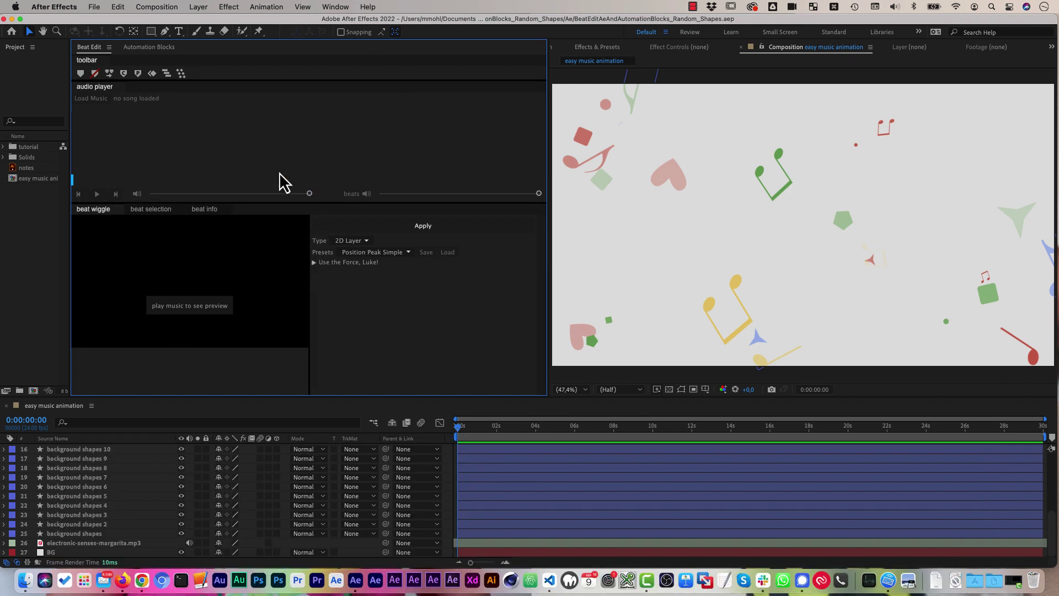
- Load electronic-senses-margarita.mp3 into BeatEdit's player and play it briefly
click(118, 543)
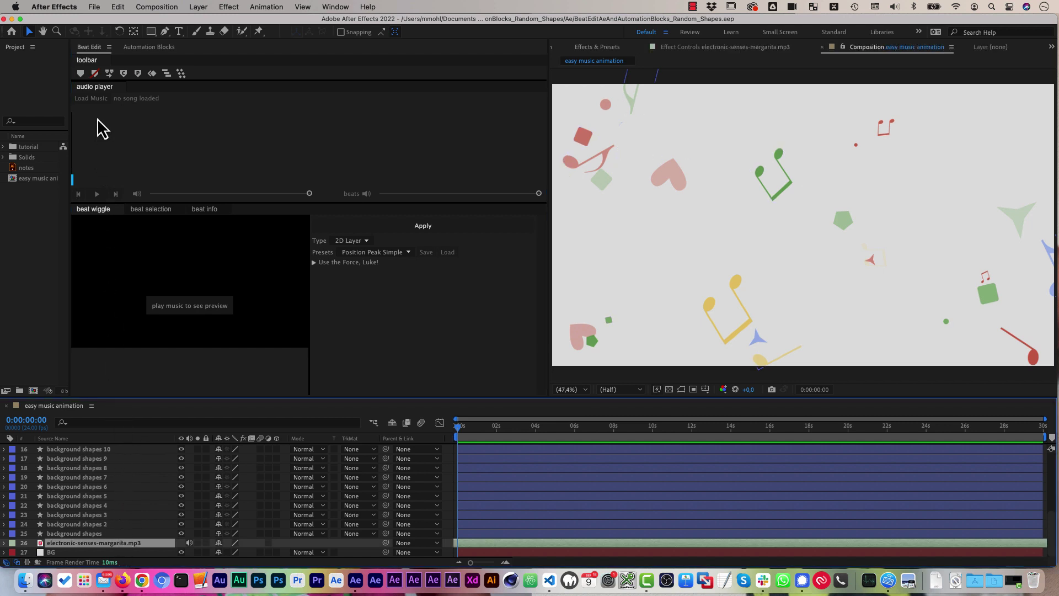
click(91, 102)
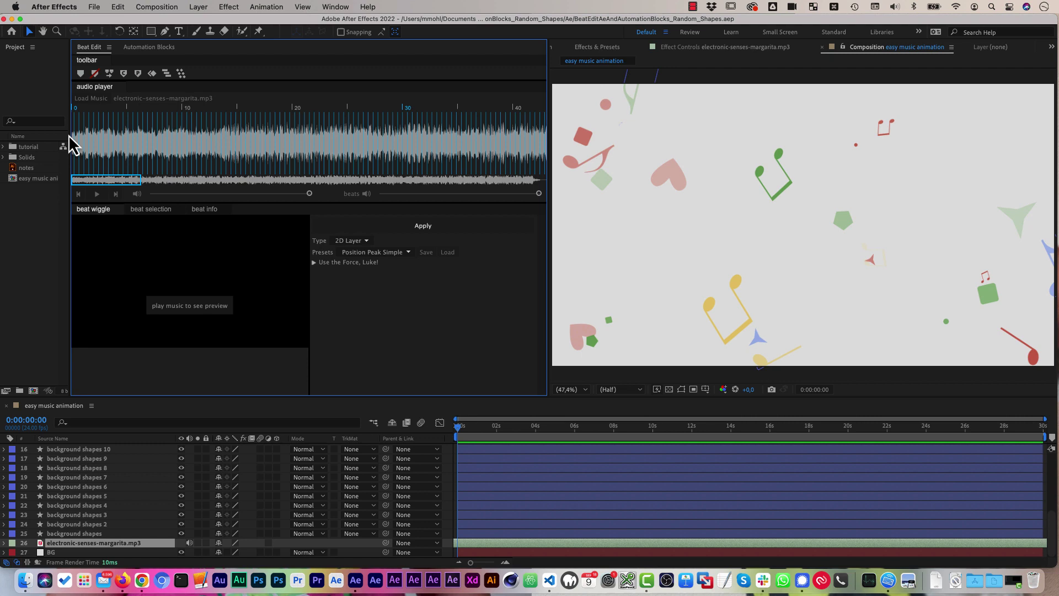
click(97, 194)
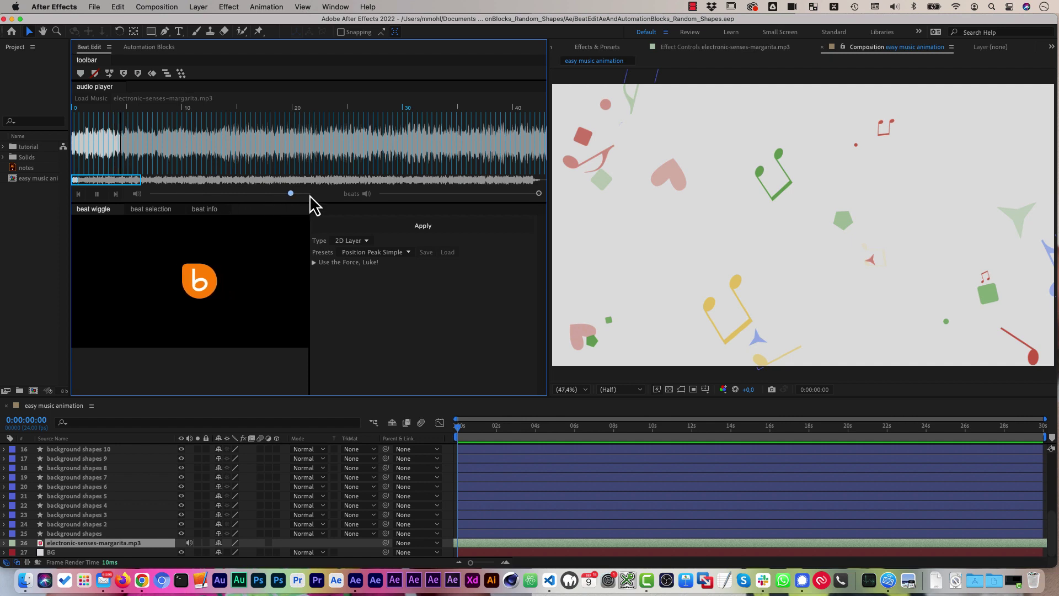
click(97, 194)
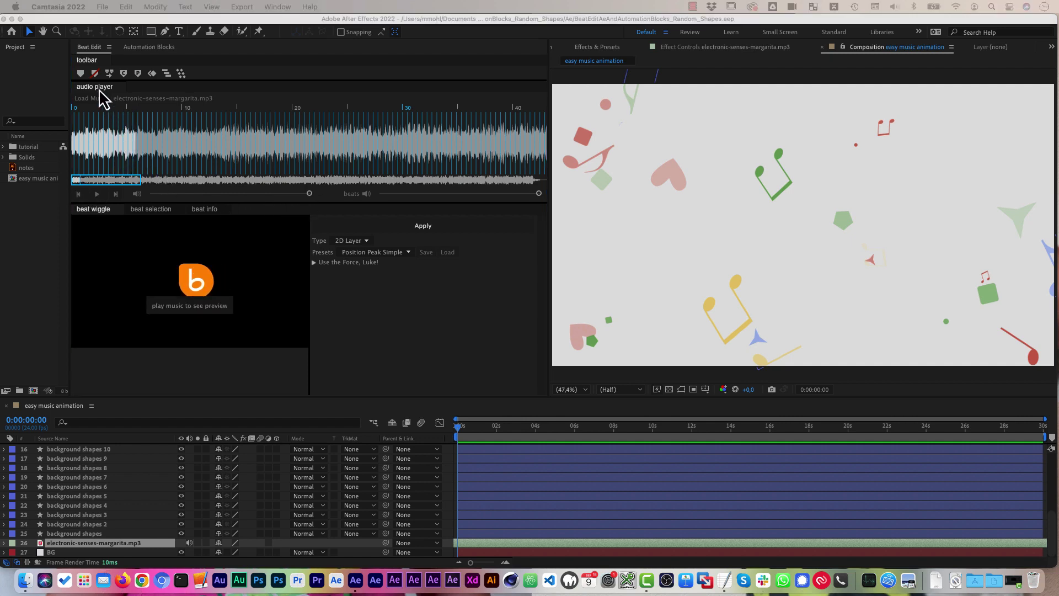
- Create beat markers along the music layer and start playback to preview them
click(80, 74)
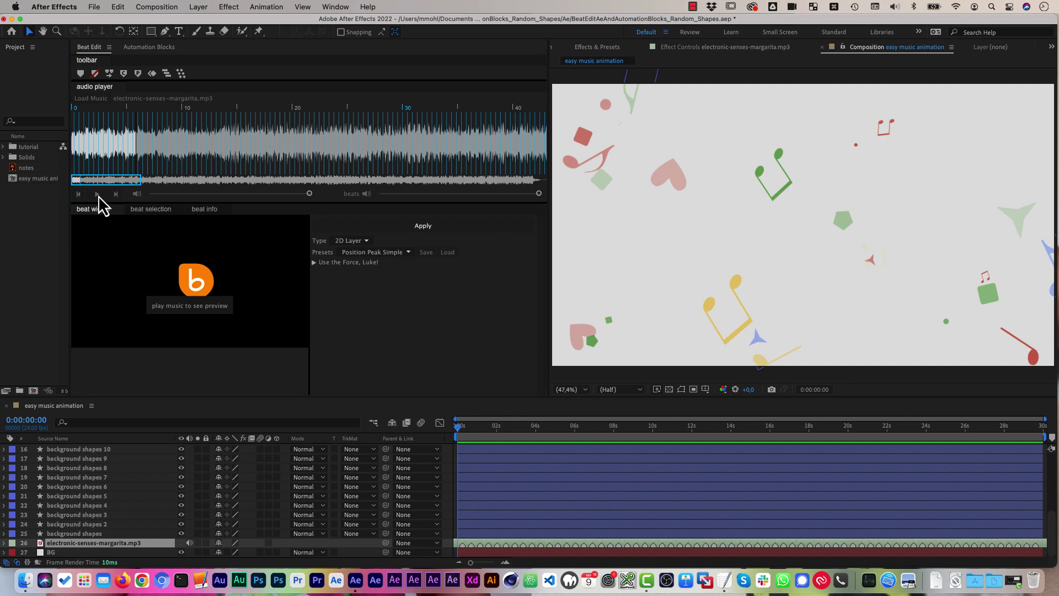
click(97, 193)
- Try the Slider wiggle type, then return it to 2D Layer and stop the music
click(343, 241)
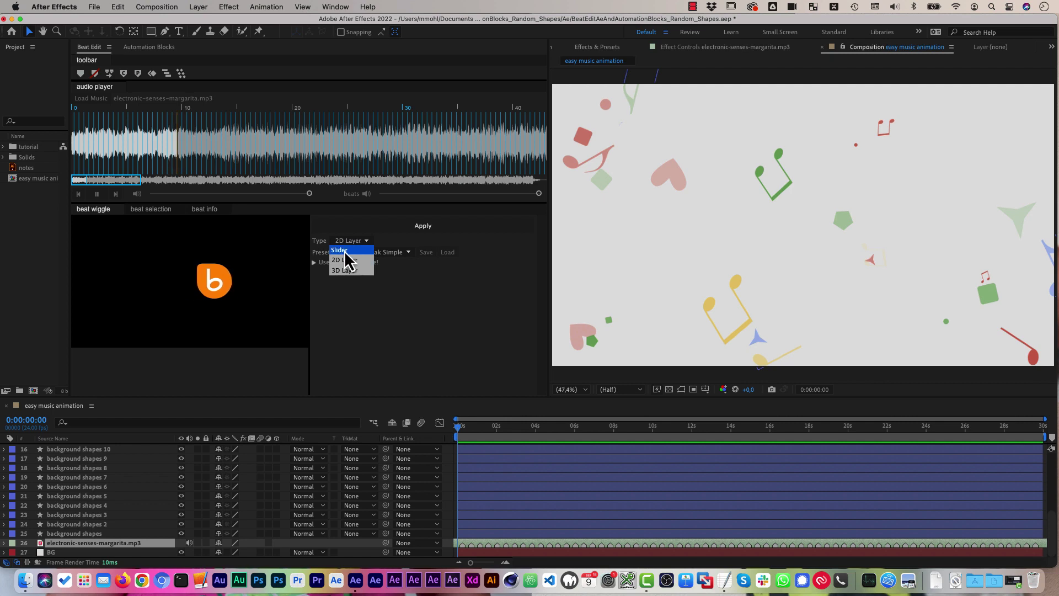
click(345, 252)
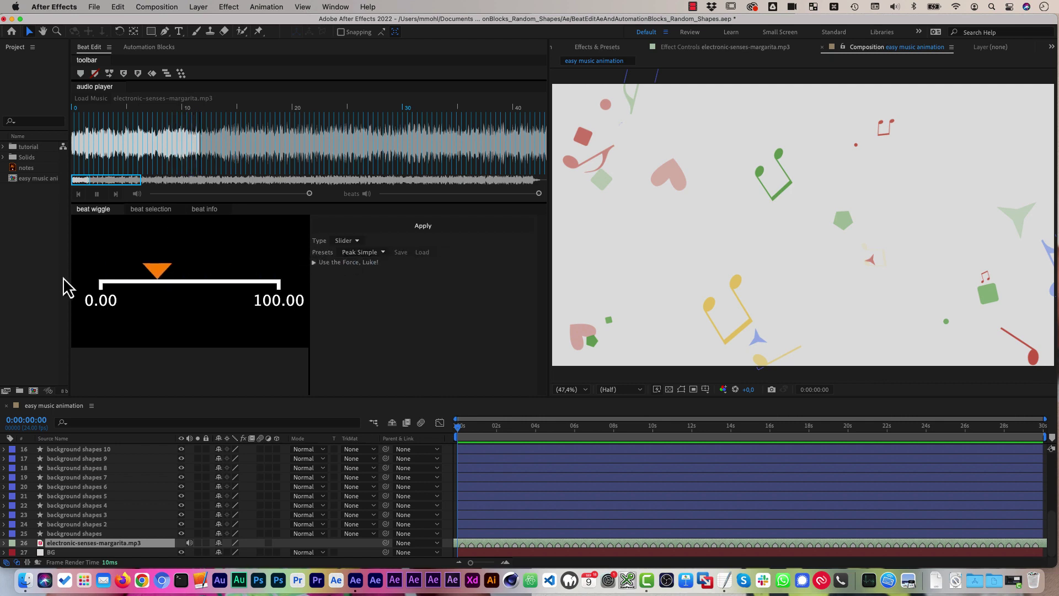
click(345, 241)
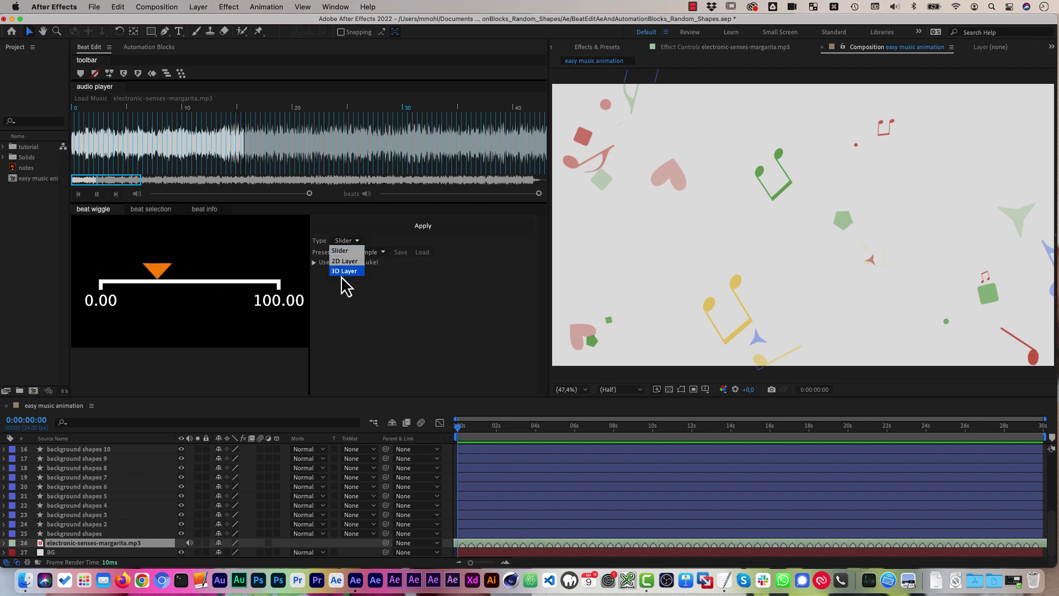
click(346, 262)
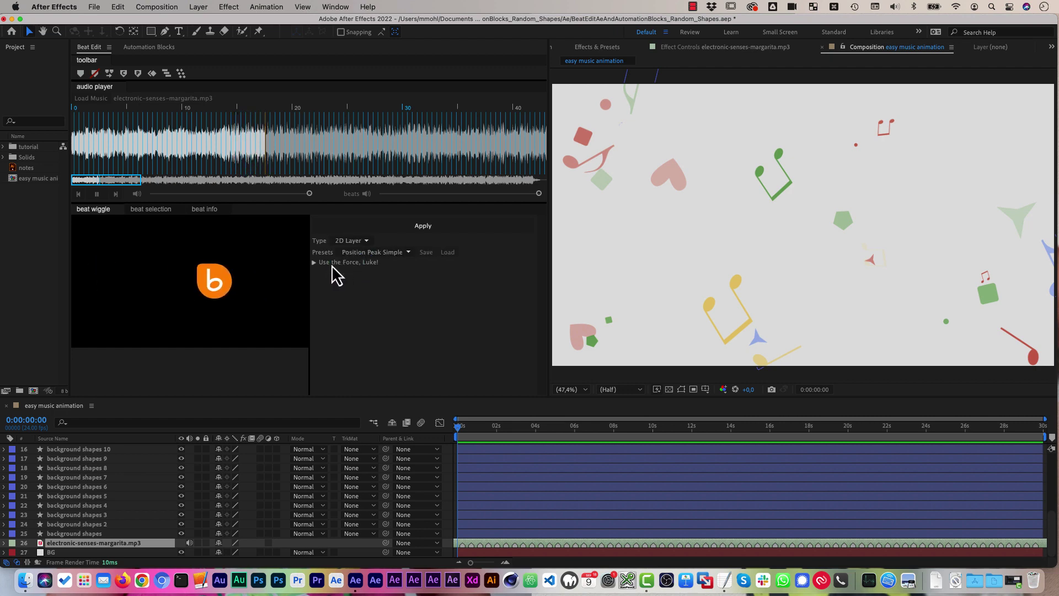
click(98, 195)
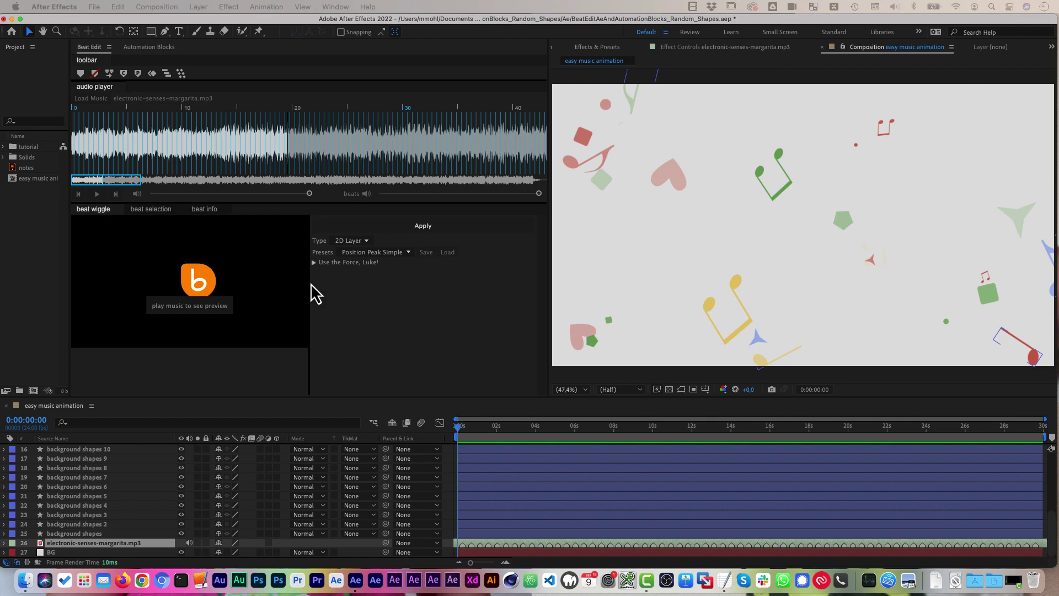
- Preview Pos Rot Scale Random Pulses, Scale Eye Blink and Opacity Steps, settling on Position Random Steps Overshooting
click(360, 252)
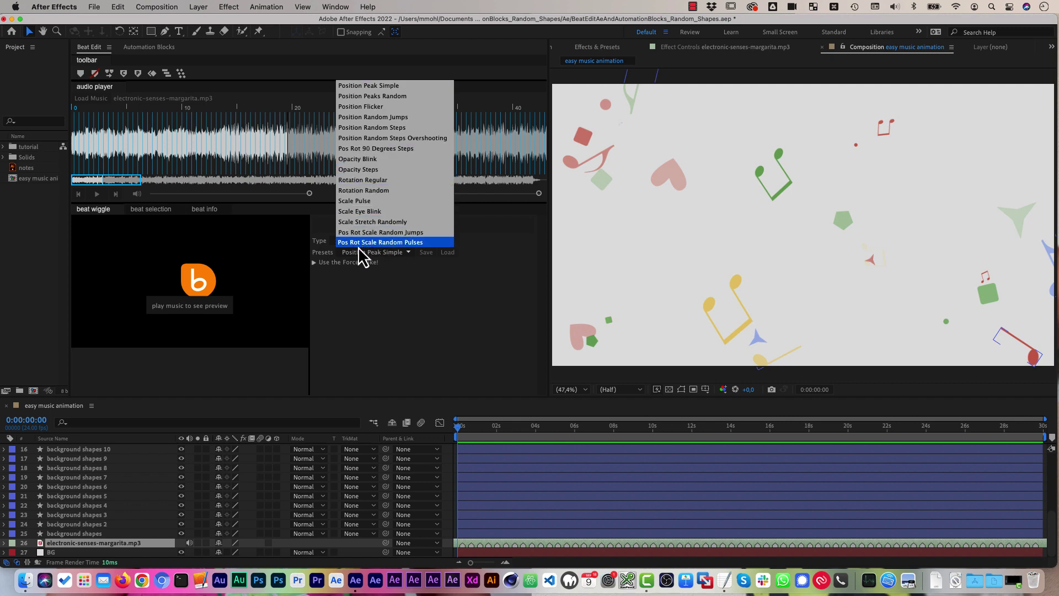
click(380, 243)
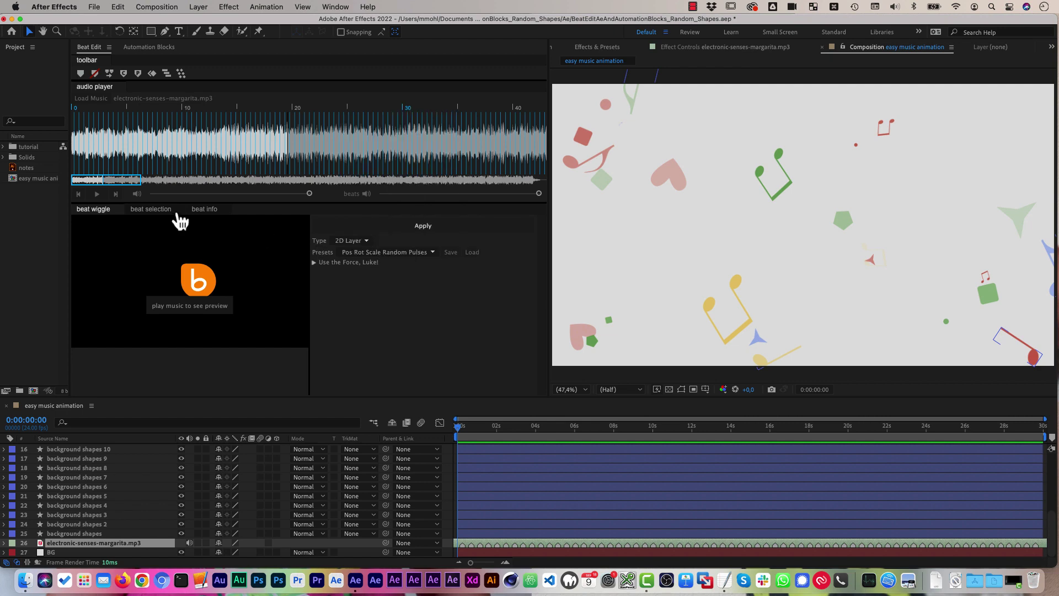
click(97, 194)
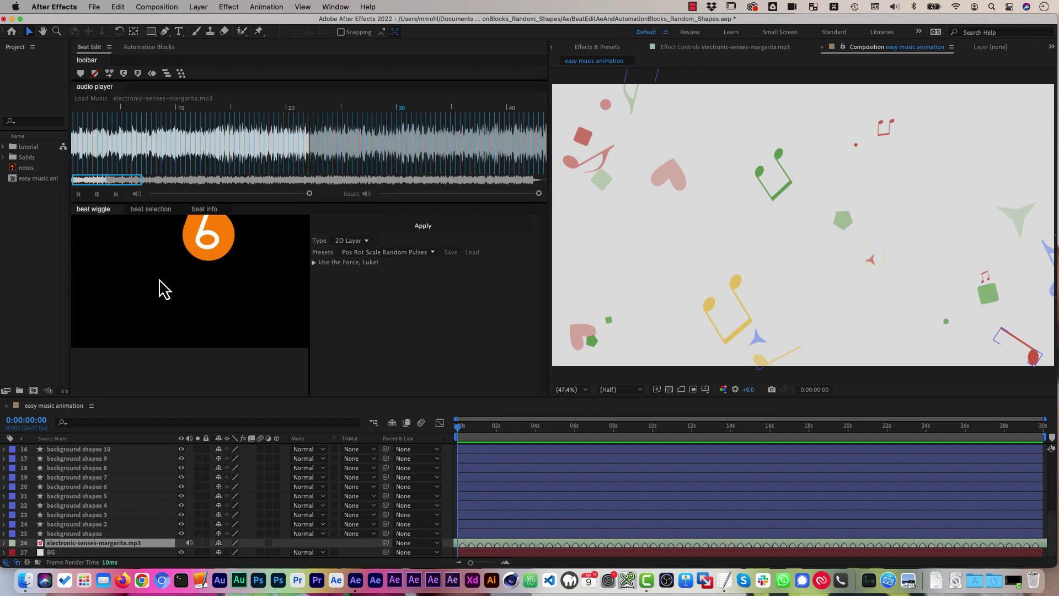
click(359, 252)
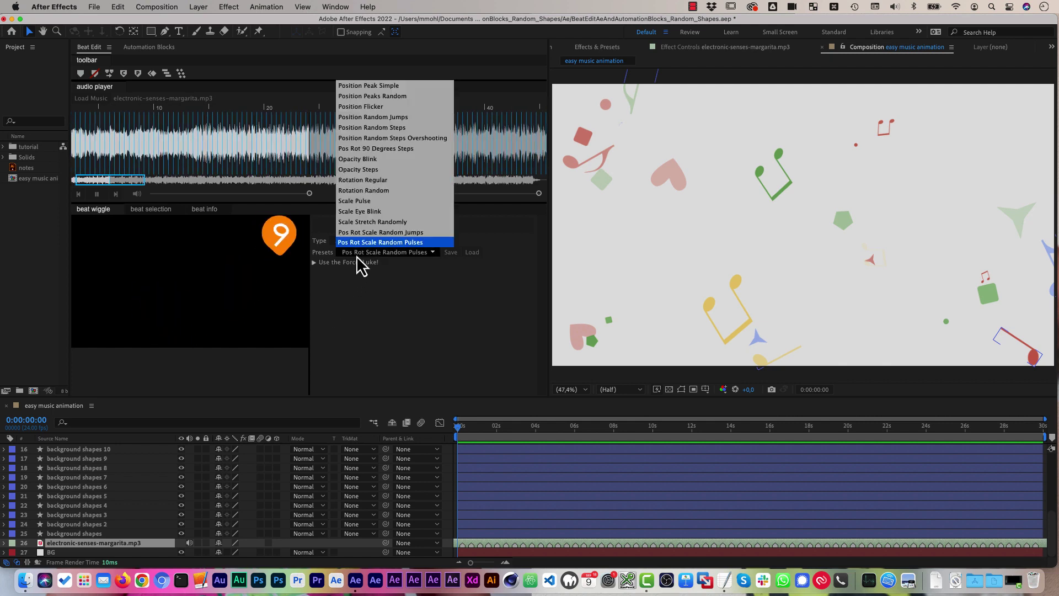
click(362, 220)
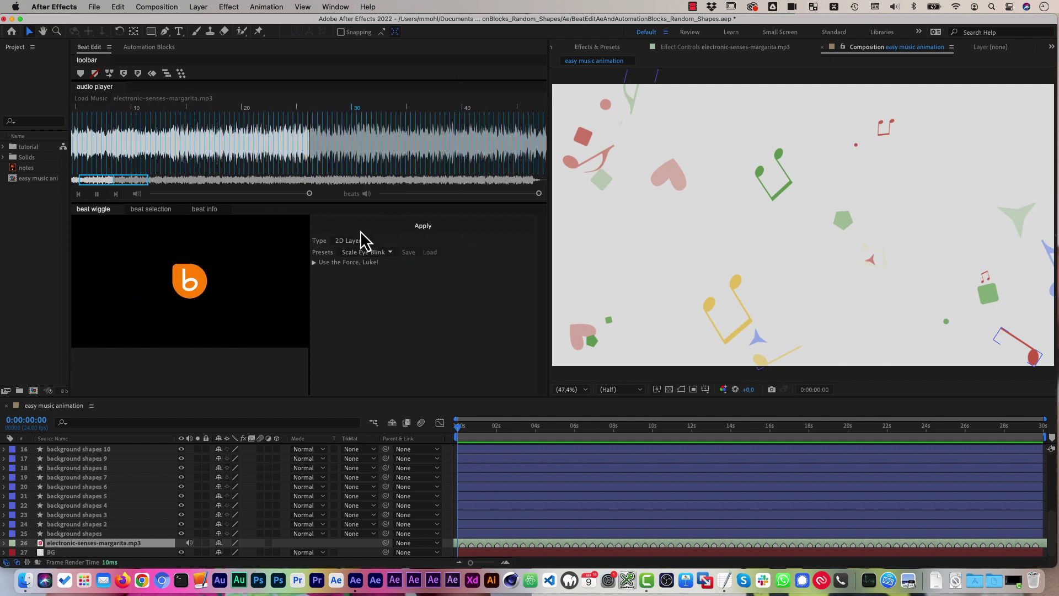
click(363, 252)
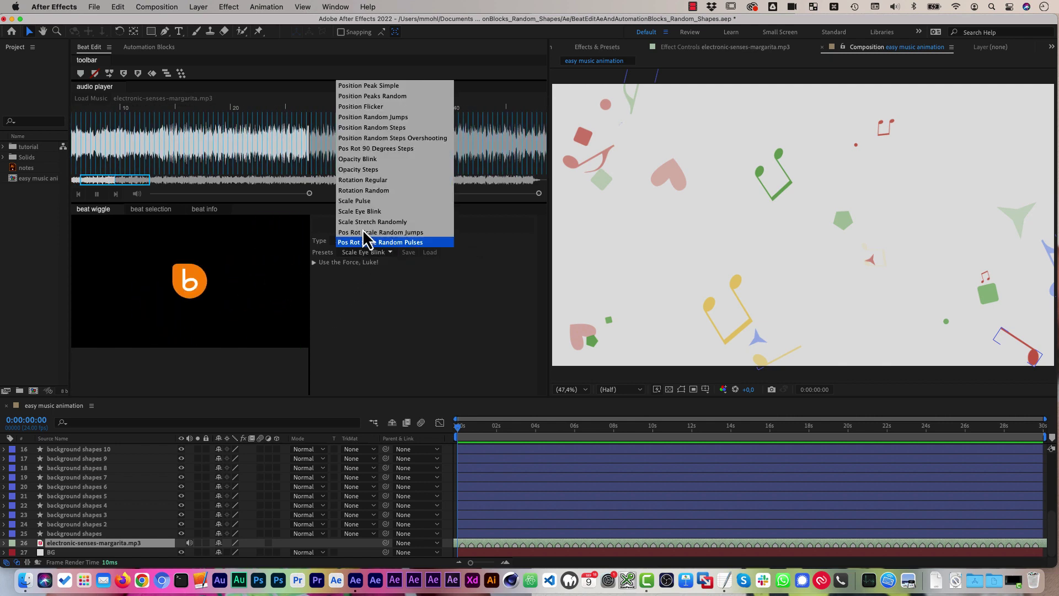
click(369, 169)
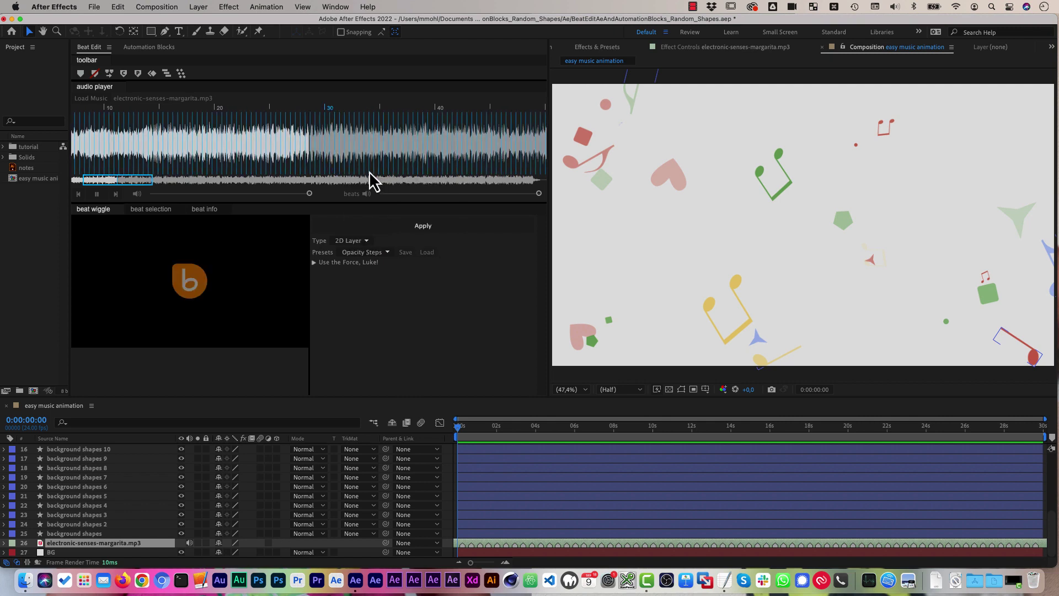
click(380, 254)
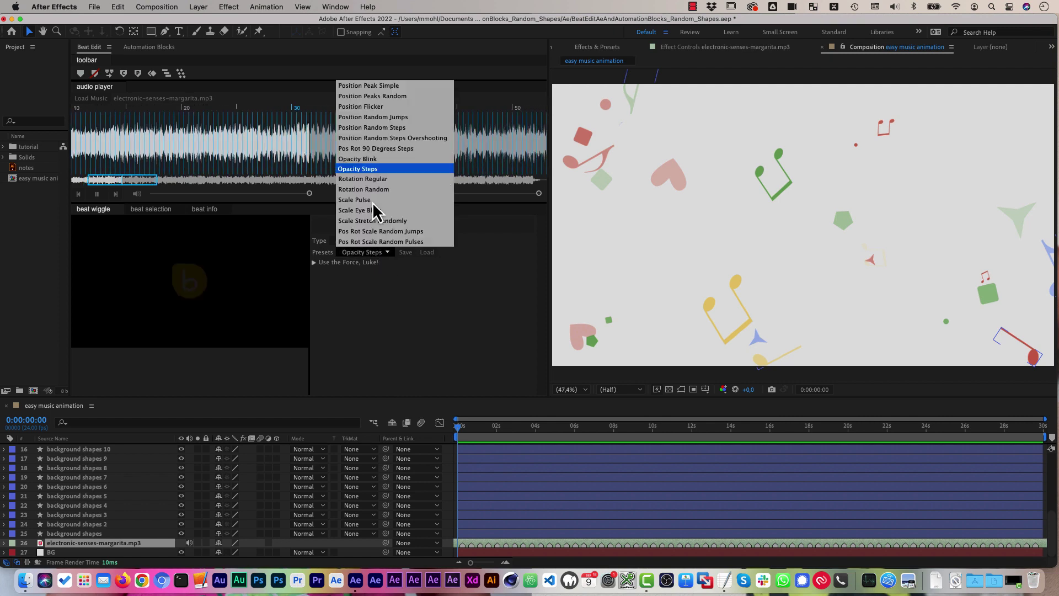
click(384, 142)
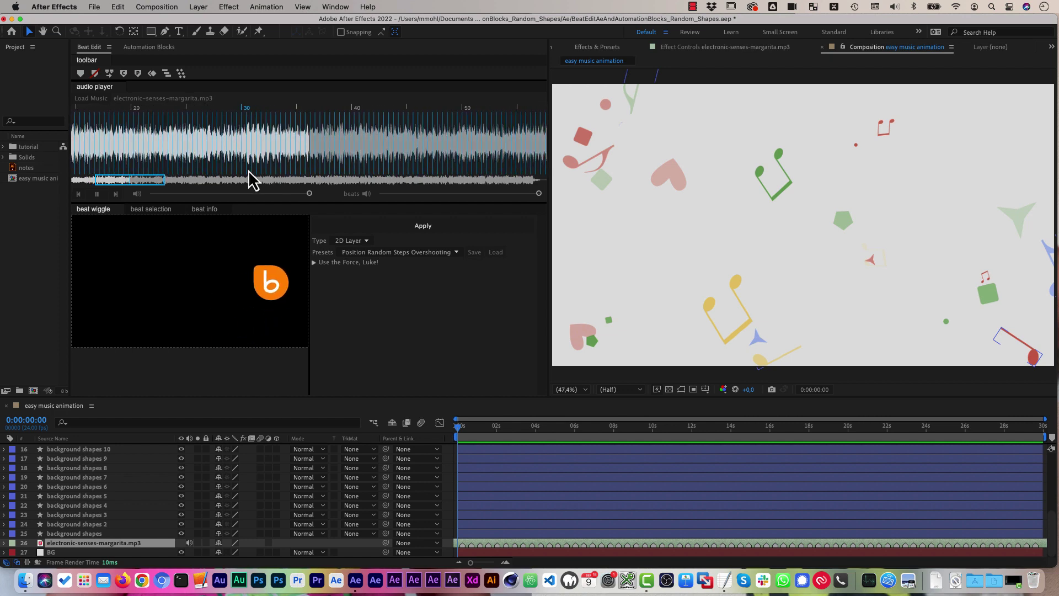
click(97, 194)
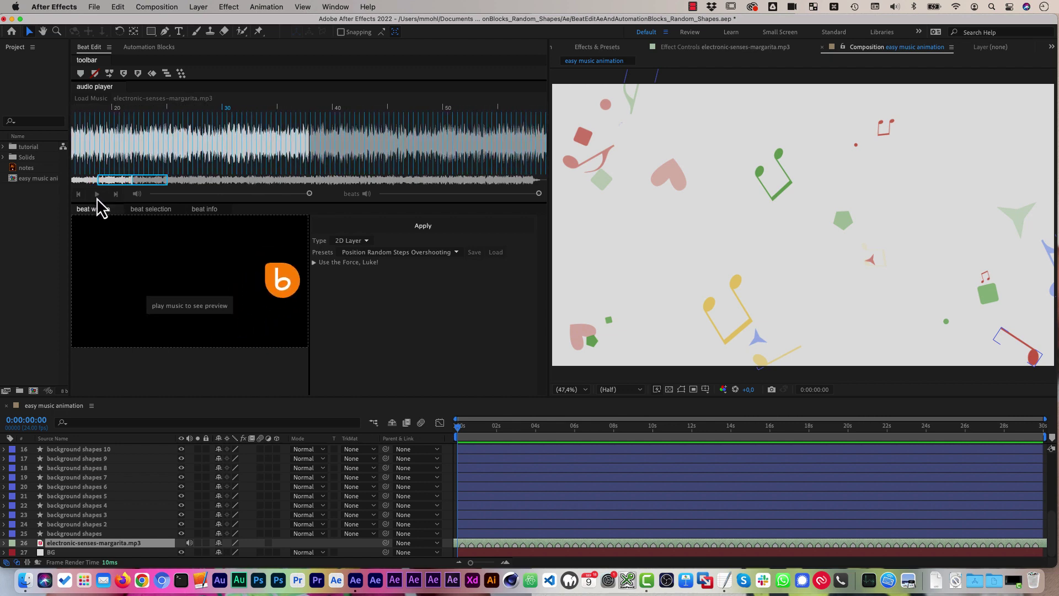
- Apply the Position Random Steps Overshooting wiggle to all 25 background shape layers and preview it
click(77, 534)
scroll(83, 508, up, 5)
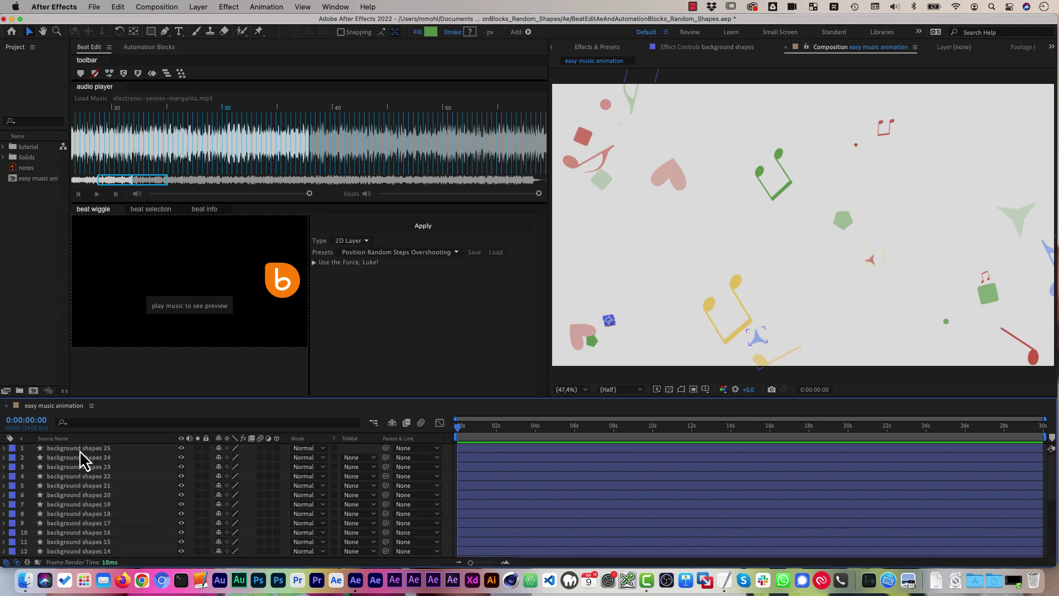
shift+click(80, 450)
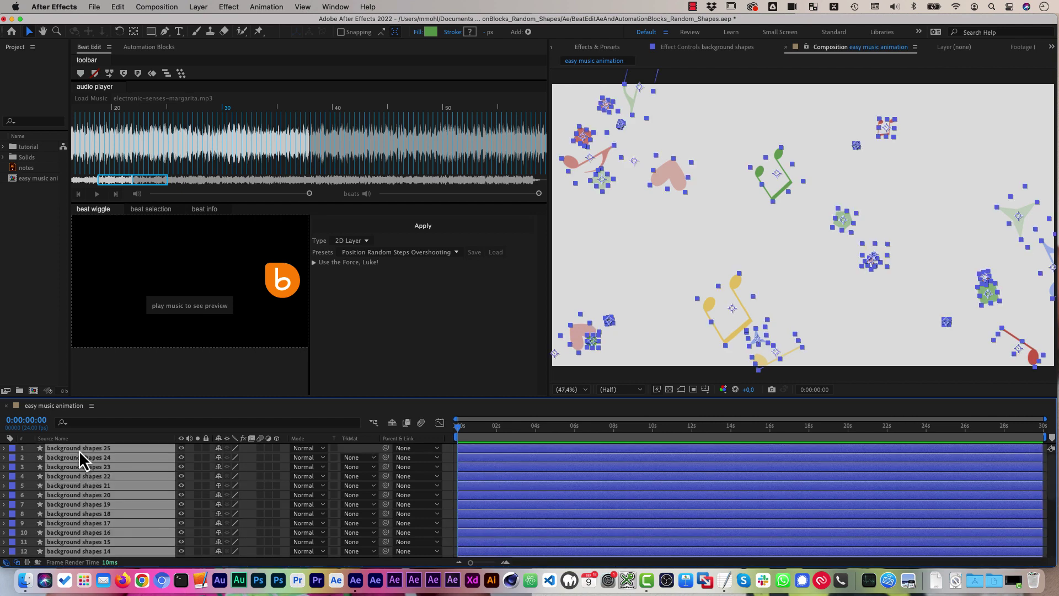
click(398, 237)
key(space)
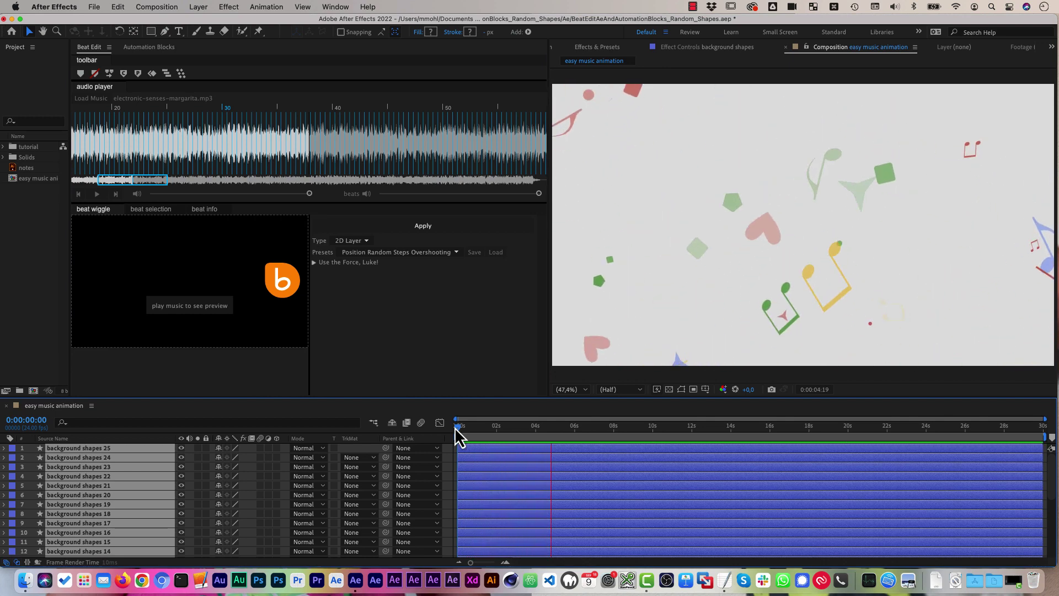
key(space)
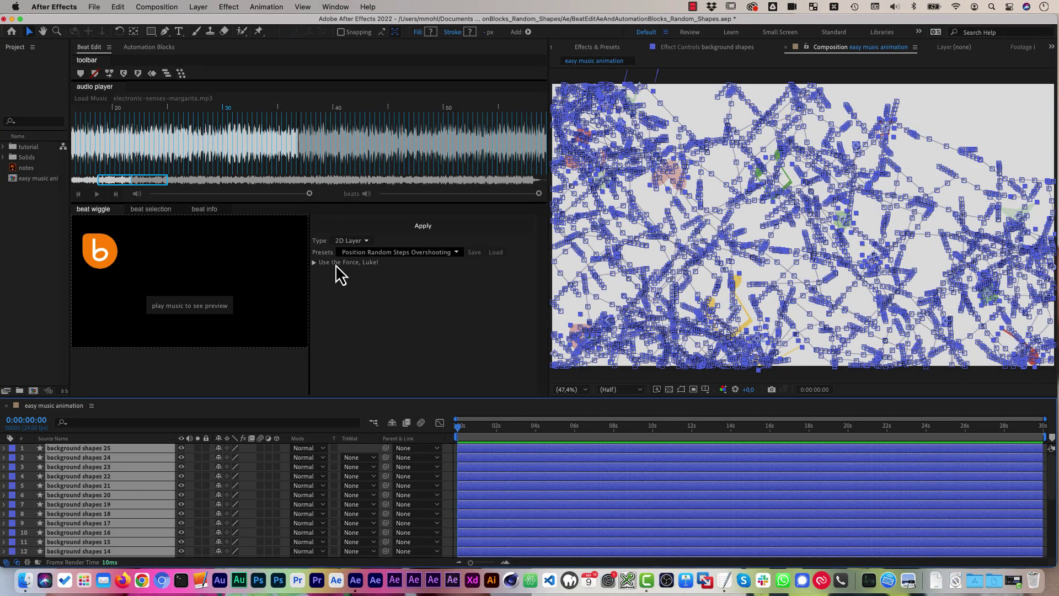
- Expand the advanced wiggle options to show position Amount 300,300 and Return 50%, then play the song
click(313, 268)
click(313, 263)
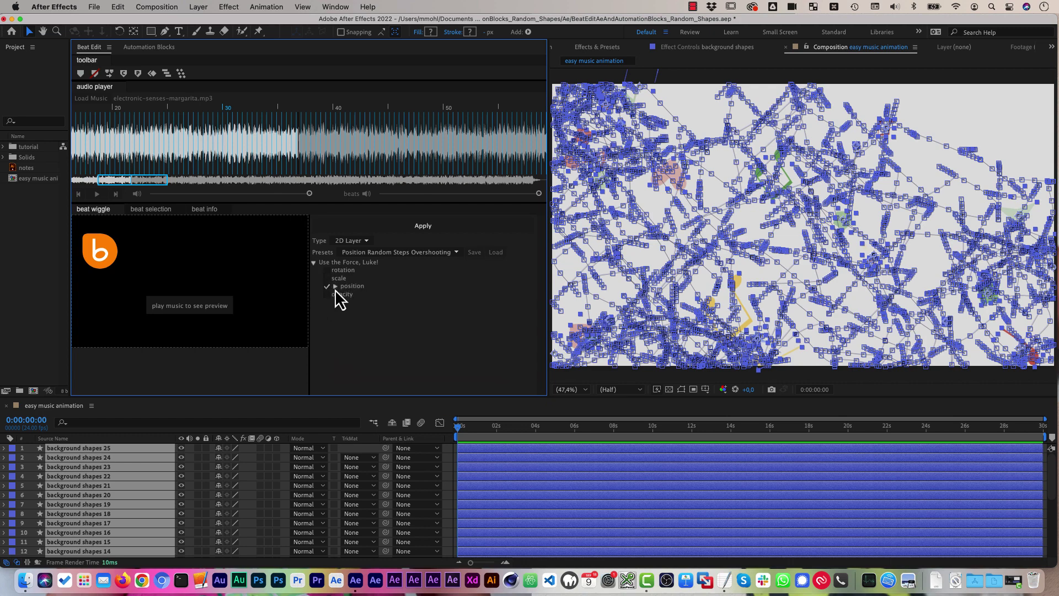
click(335, 287)
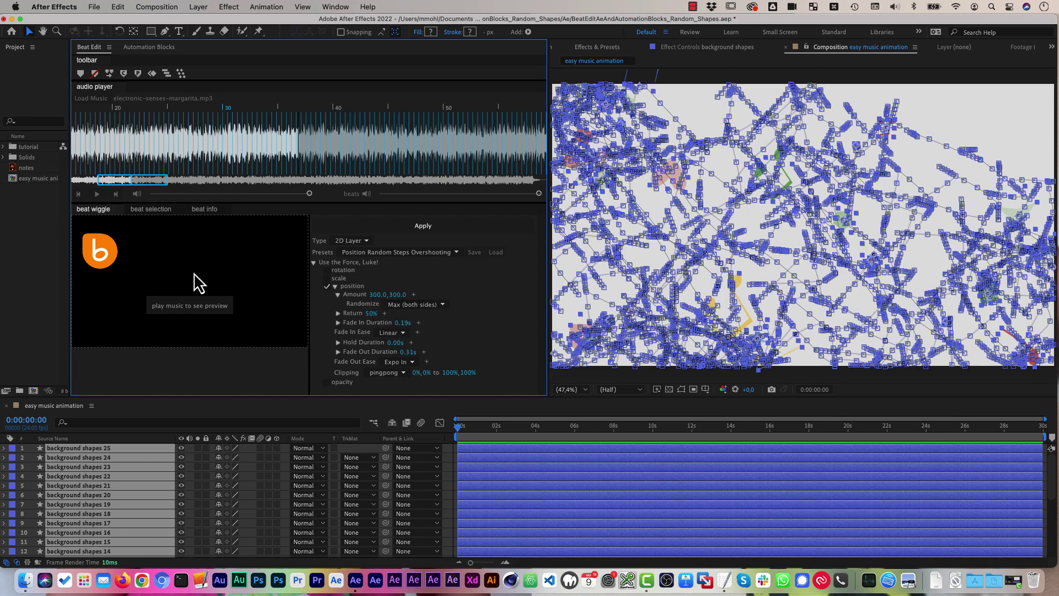
mouse_move(194, 272)
mouse_down()
mouse_move(264, 273)
mouse_move(236, 275)
mouse_up()
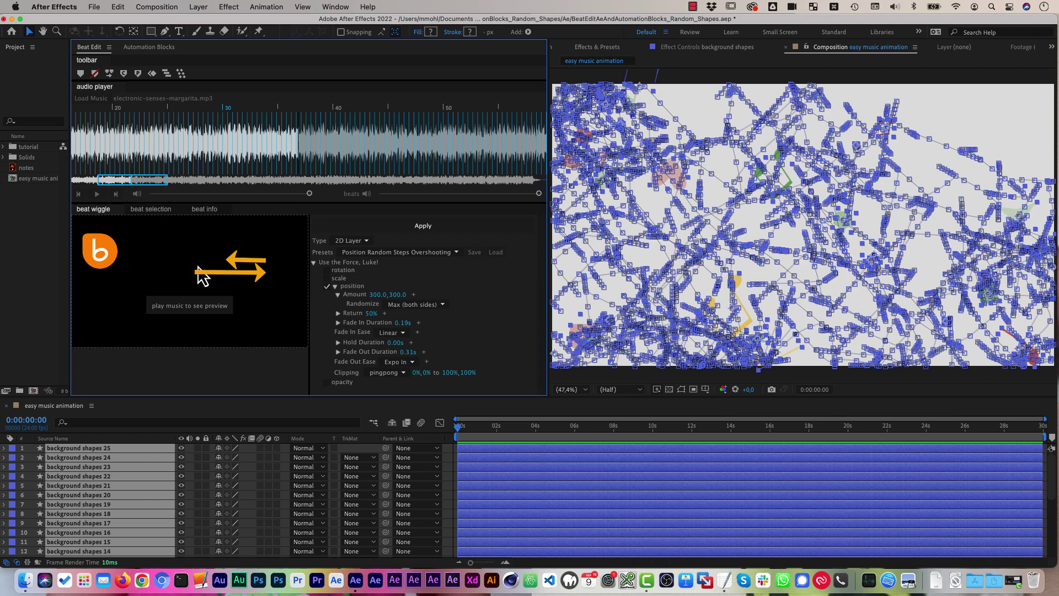
click(96, 193)
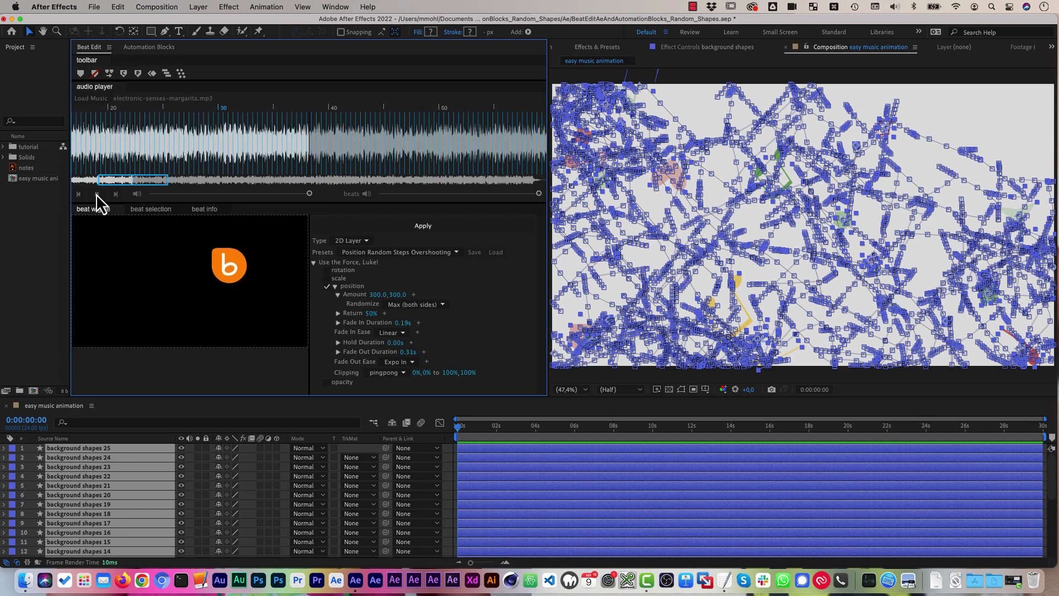
- Set the position wiggle Amount to 300,0 and Return to 0%, after briefly trying 100%
click(398, 295)
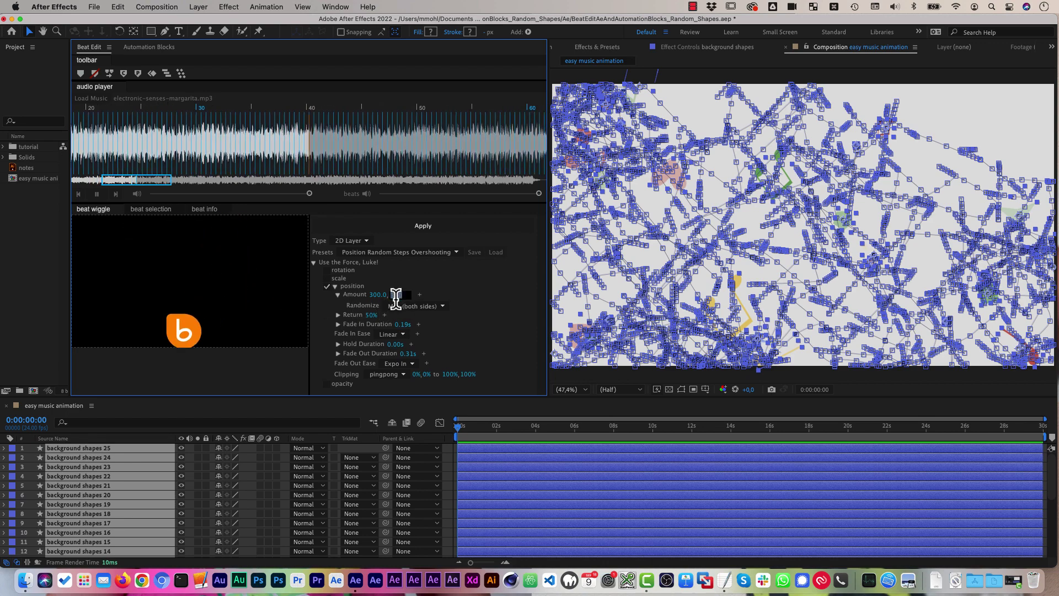
text(0)
key(Return)
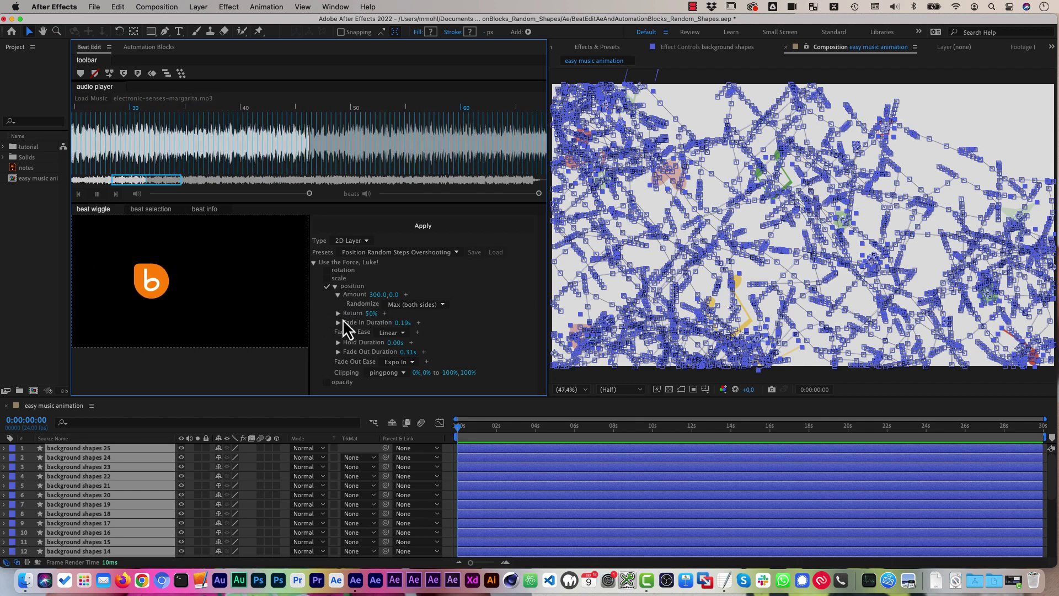
click(371, 314)
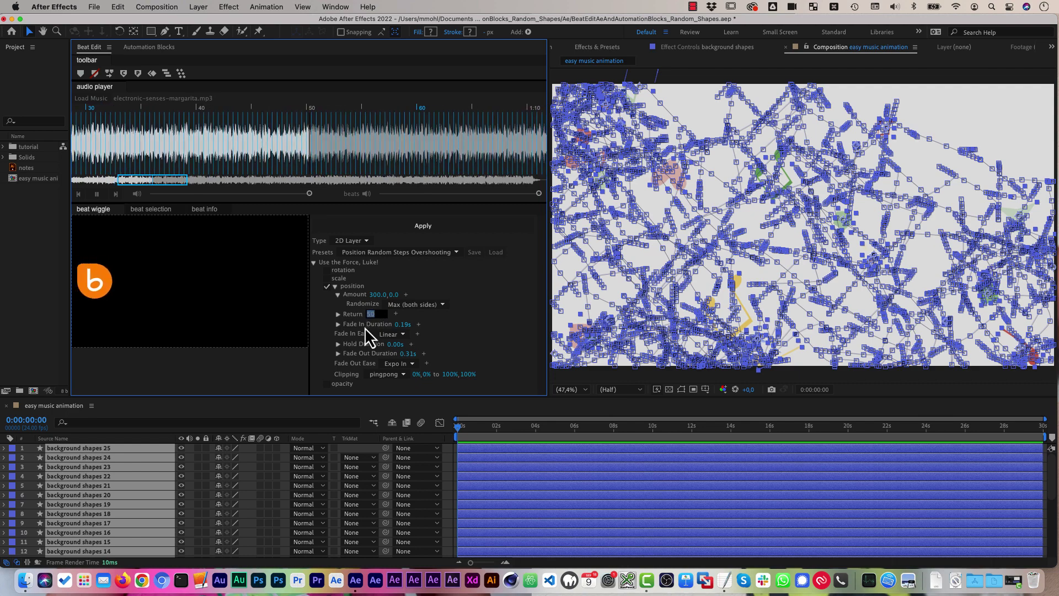
text(100)
key(Return)
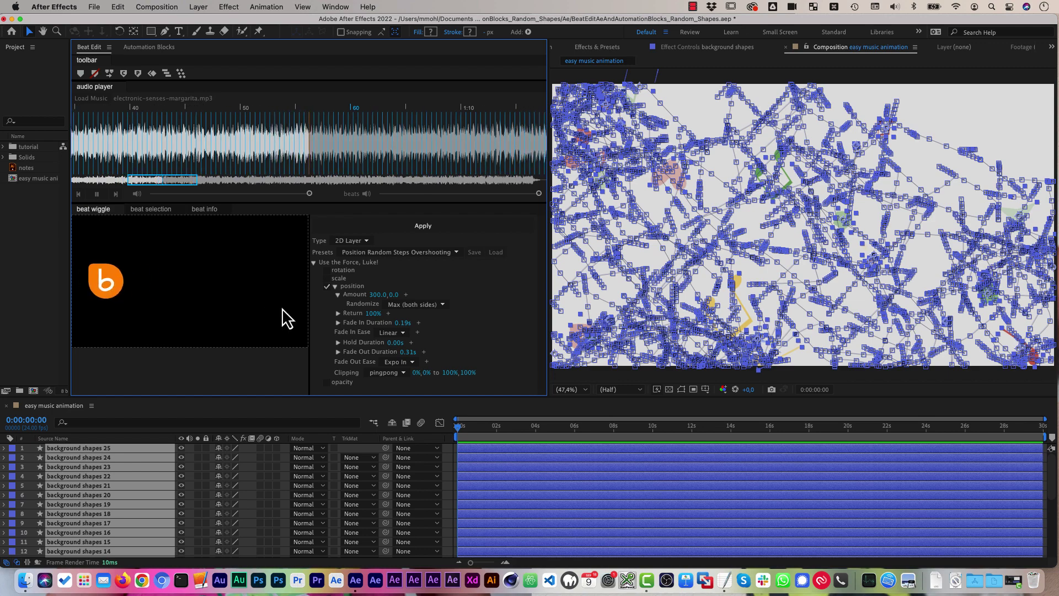
click(373, 312)
text(0)
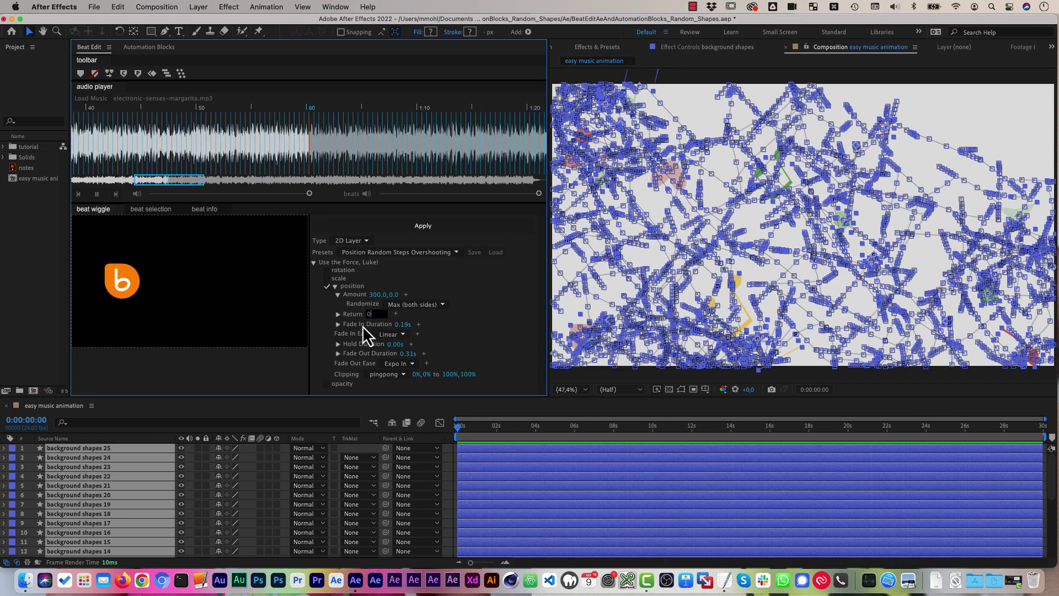
key(Return)
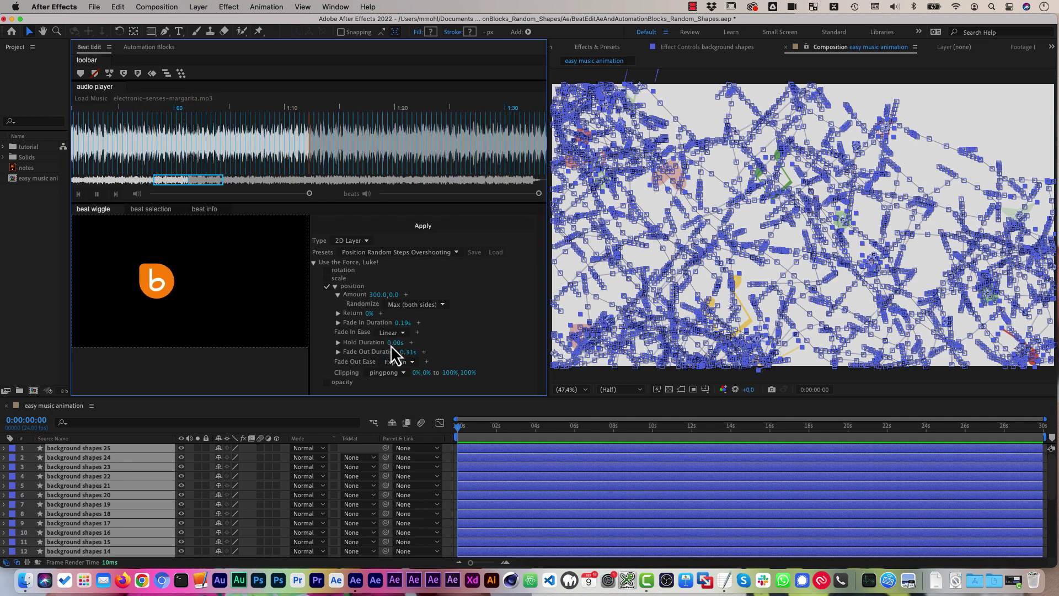
- Make the position wiggle Amount a range from 20,0 to 200,0 with Randomize Off
click(406, 294)
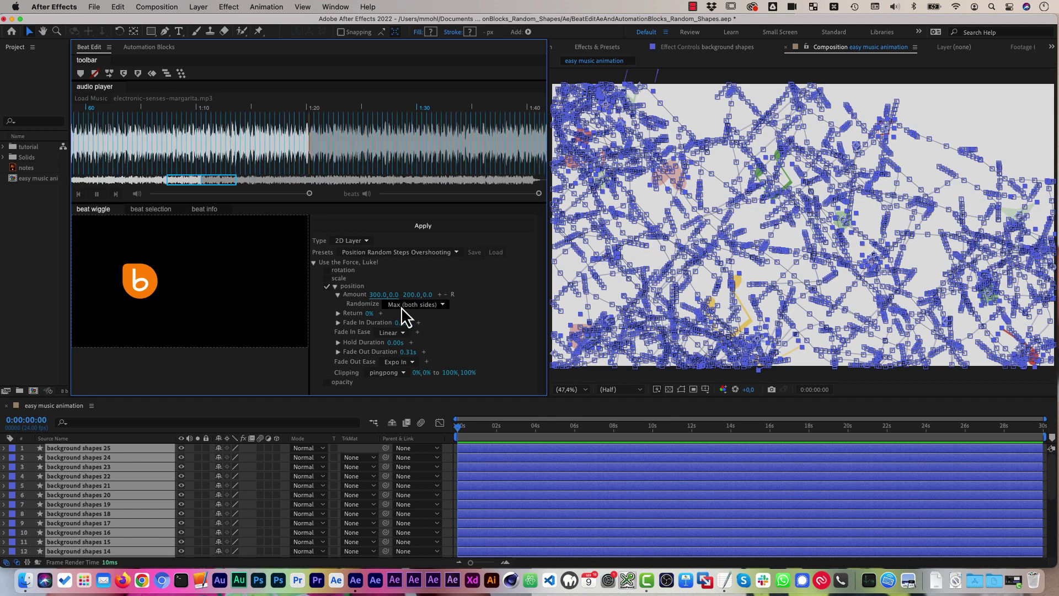
click(402, 306)
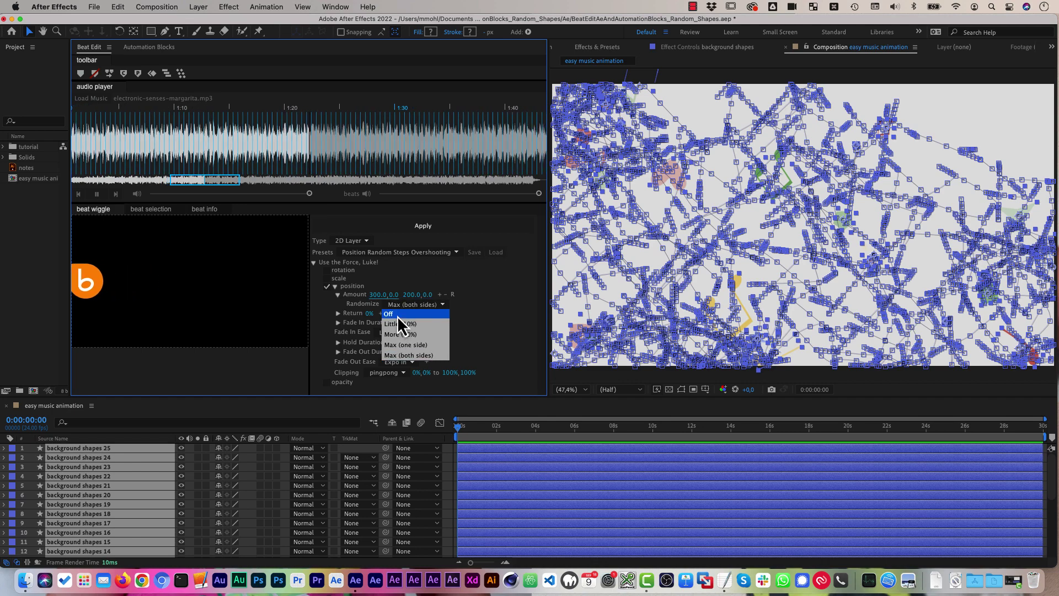
click(398, 315)
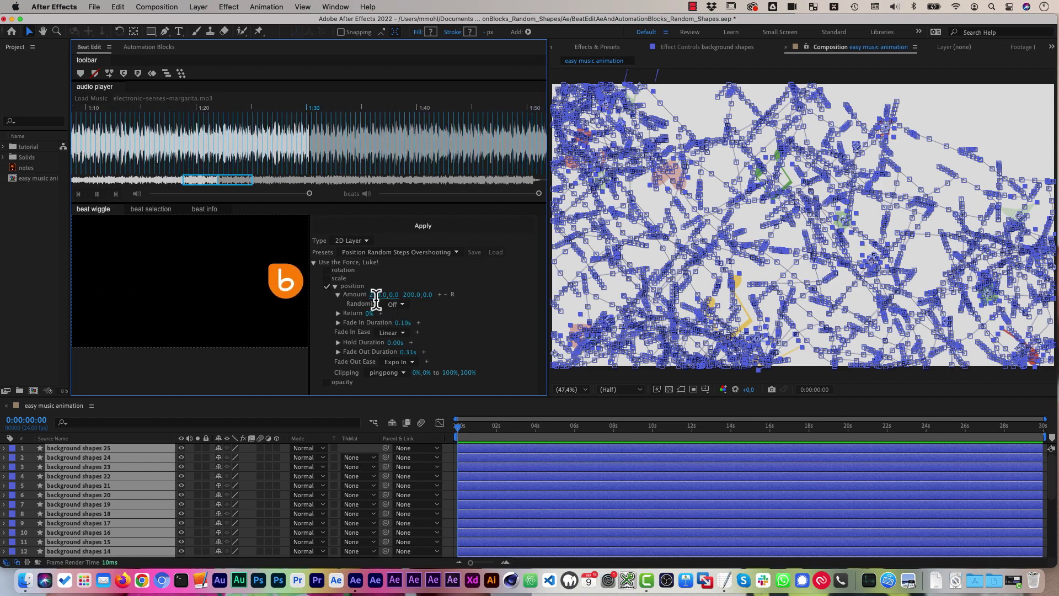
click(375, 297)
text(2)
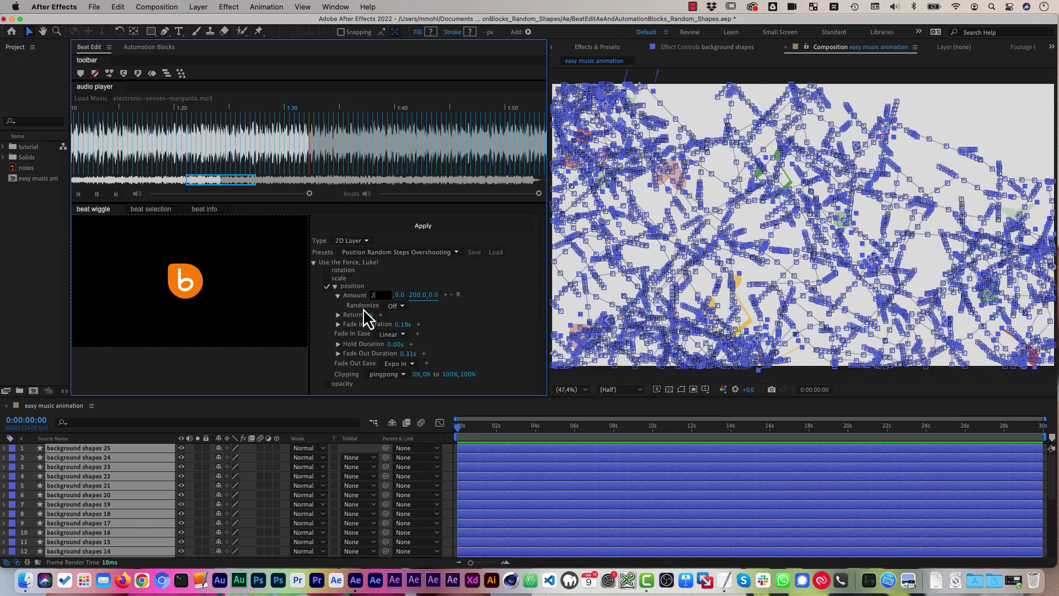
text(0)
key(Return)
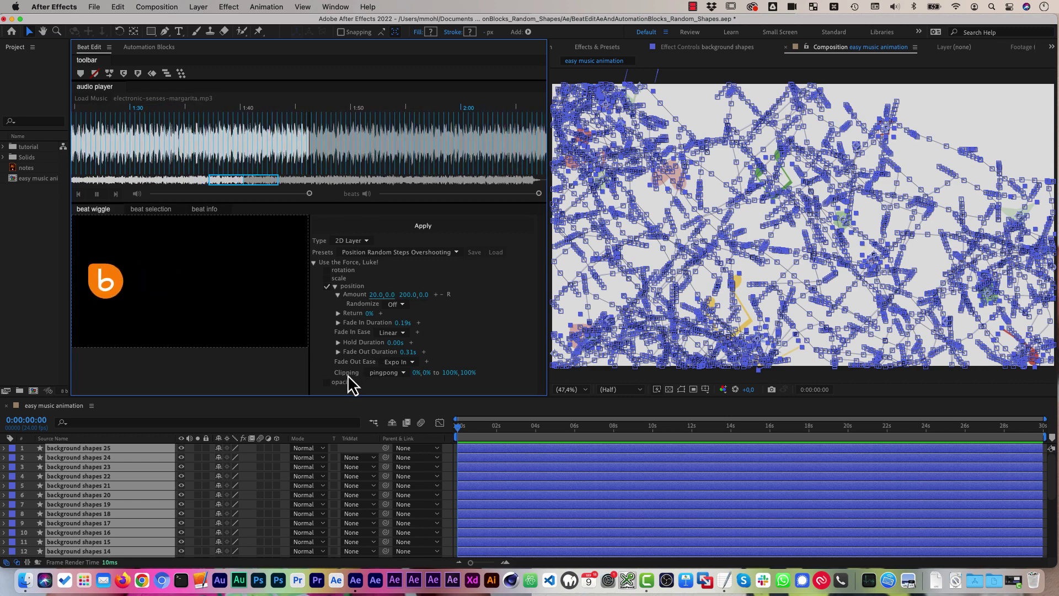
- Try the none and clip clipping modes, settle on loop (include max), then pause the music
click(379, 372)
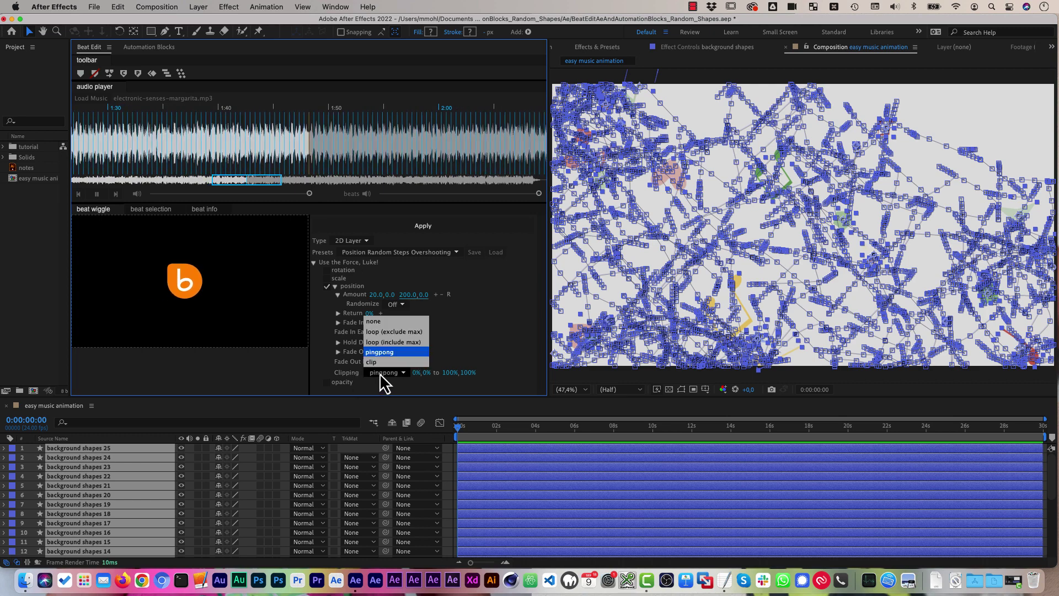
click(381, 343)
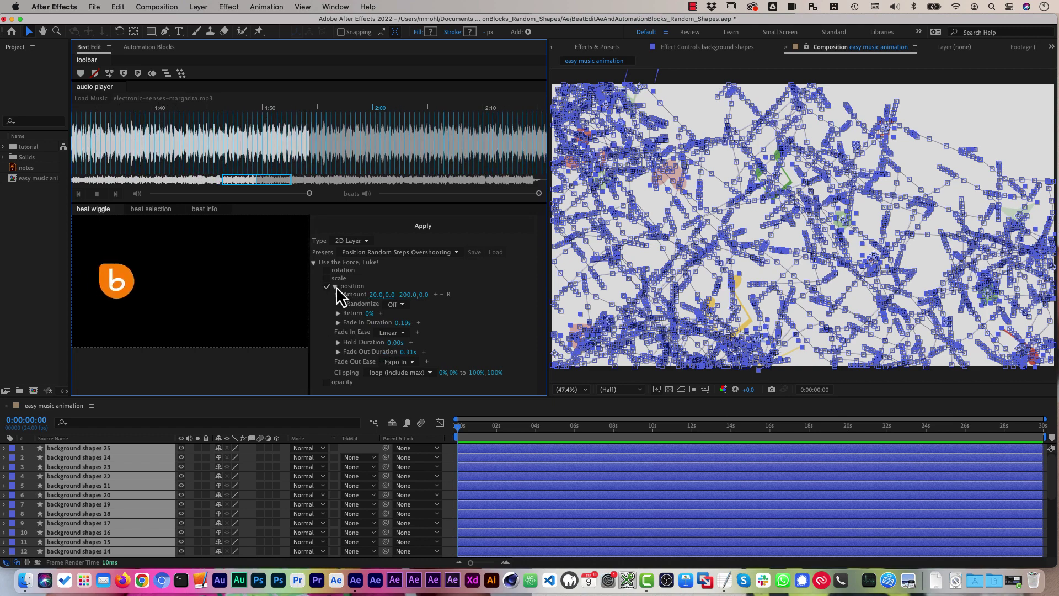
click(386, 374)
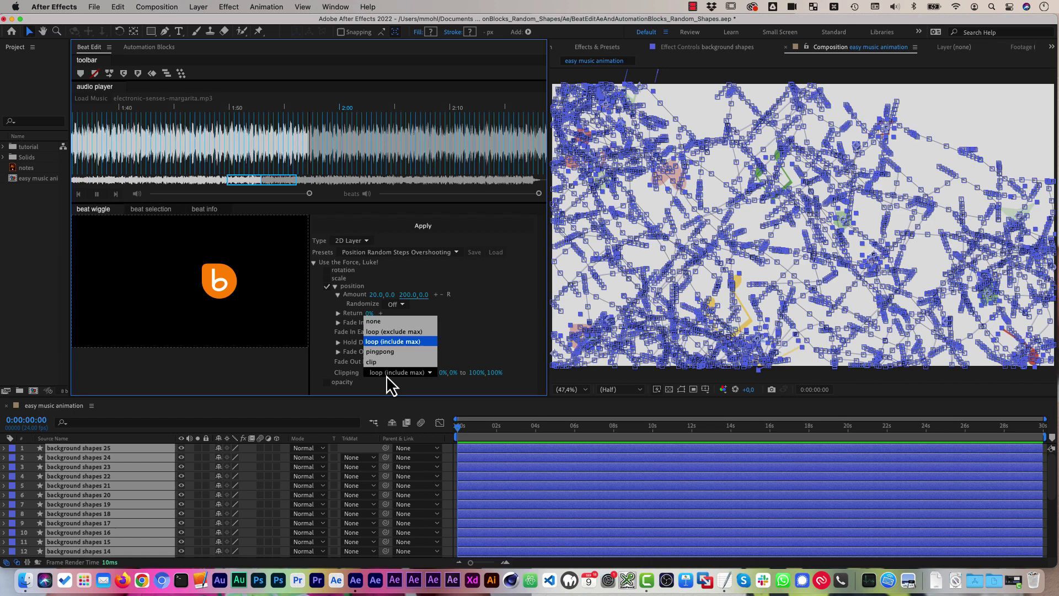
click(379, 323)
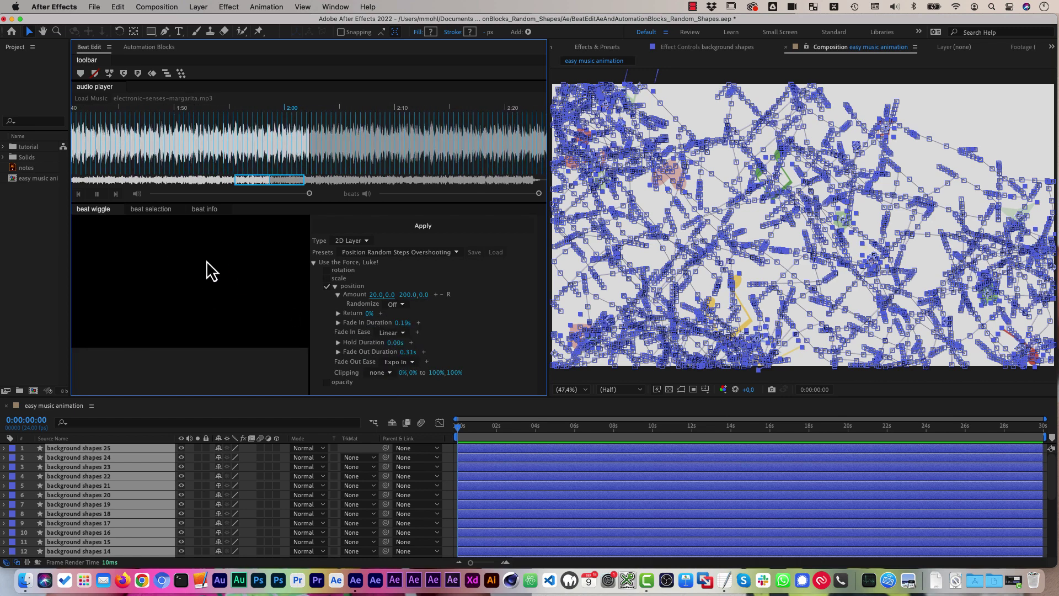
click(378, 375)
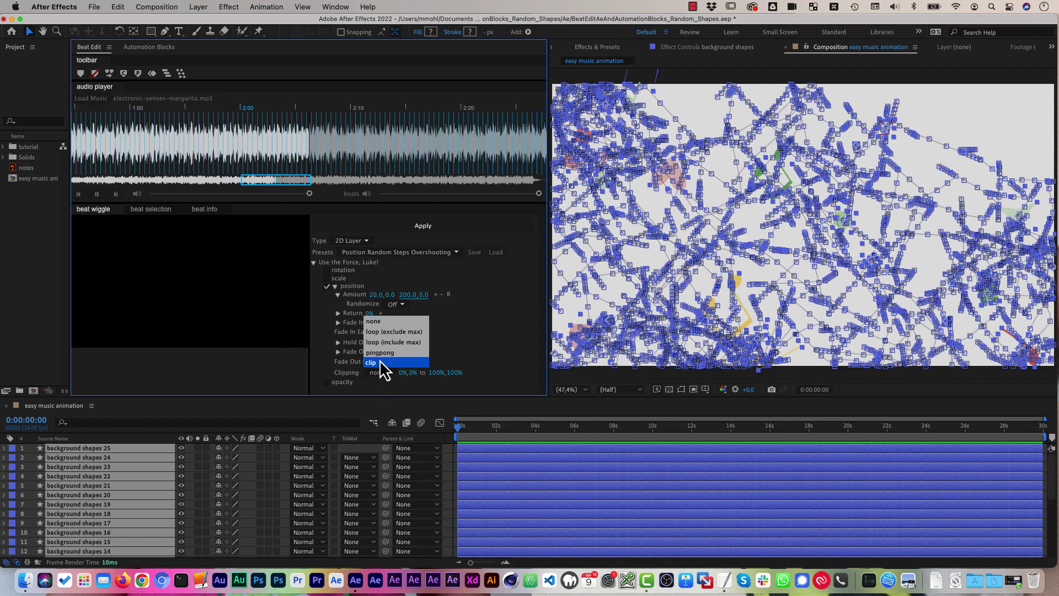
click(379, 361)
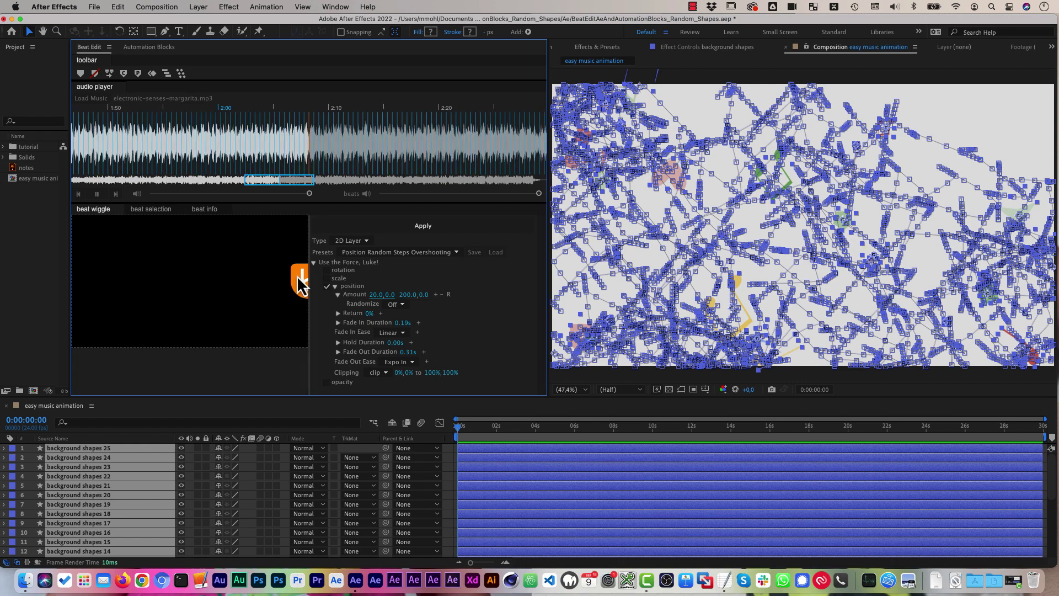
click(378, 376)
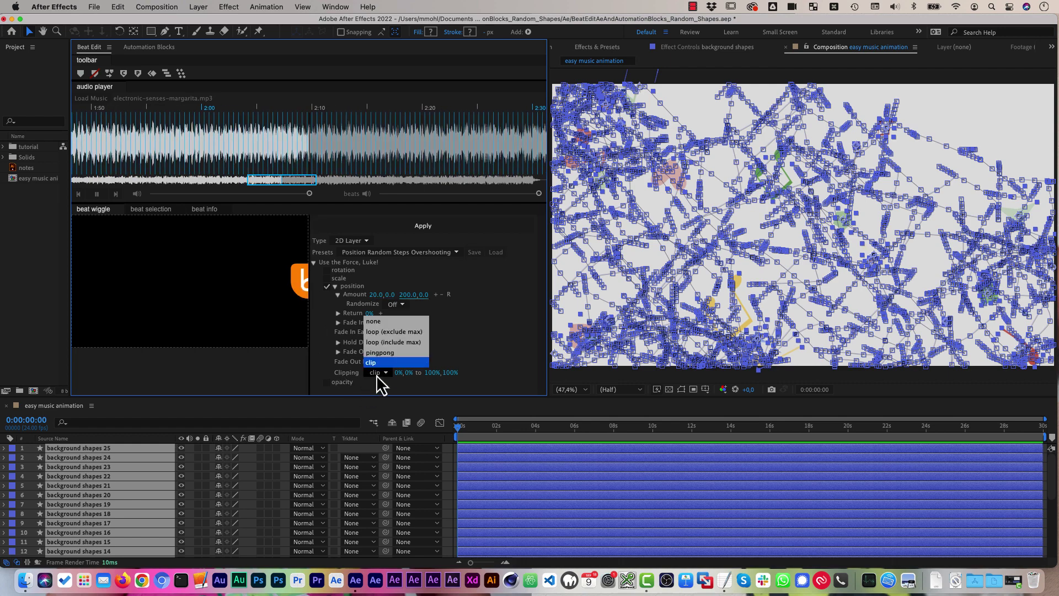
click(381, 344)
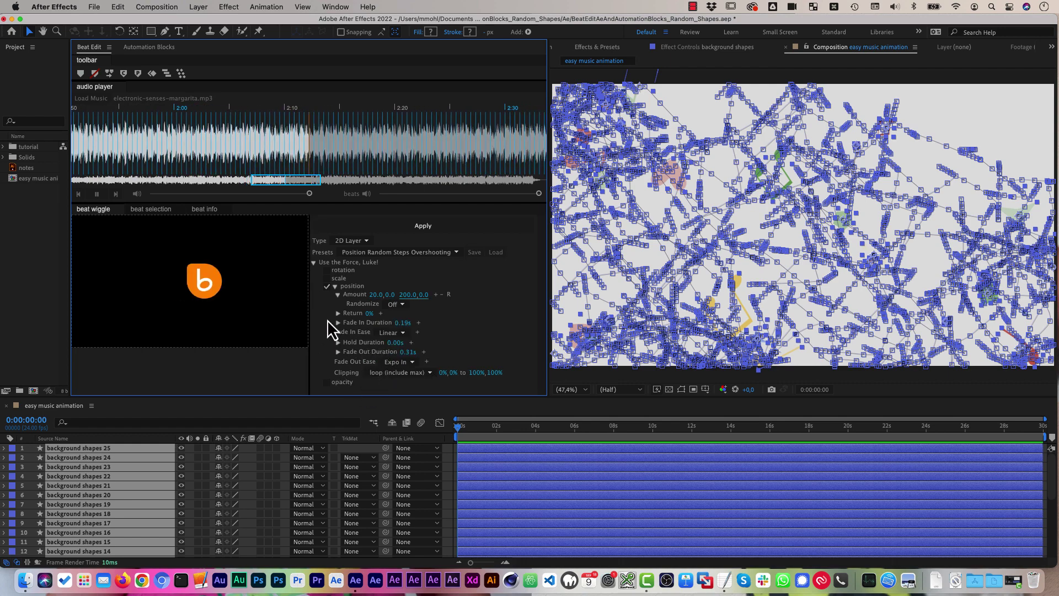
click(97, 194)
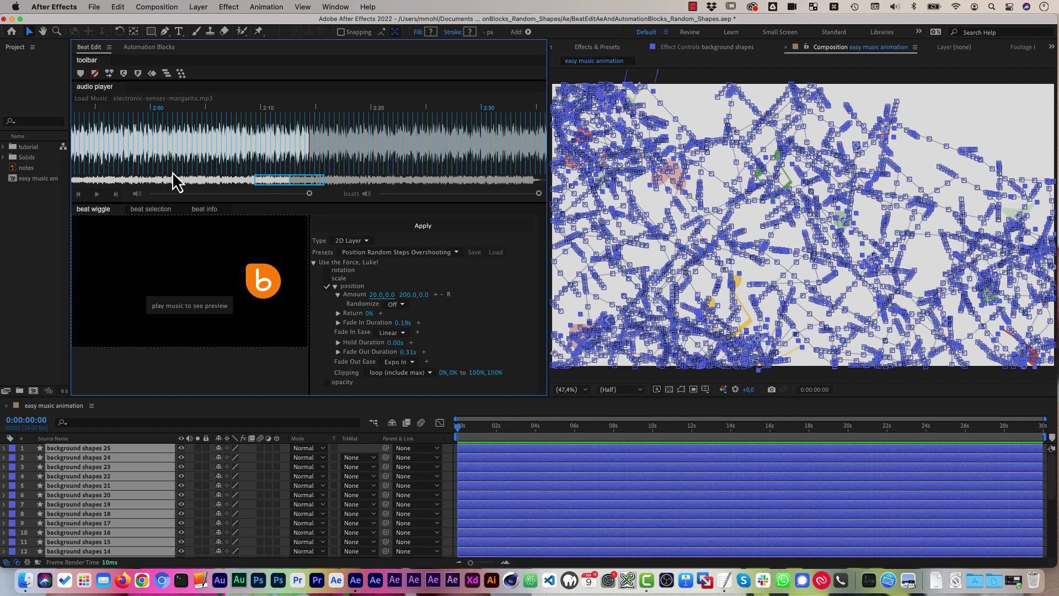
- Select 1 beat every 4 beats and enable extra markers at a low amount
click(152, 213)
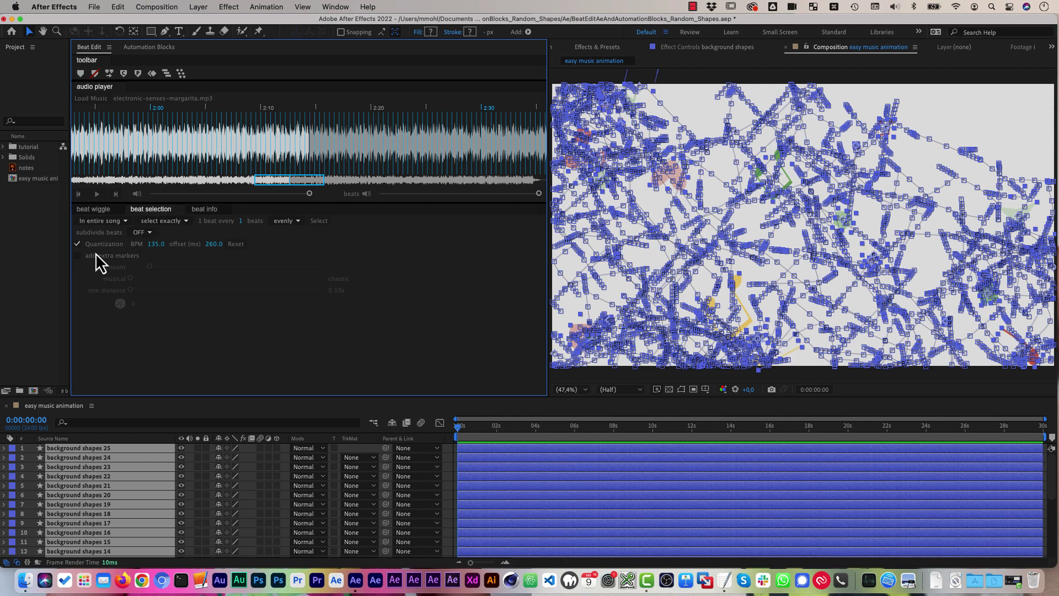
click(241, 221)
click(319, 222)
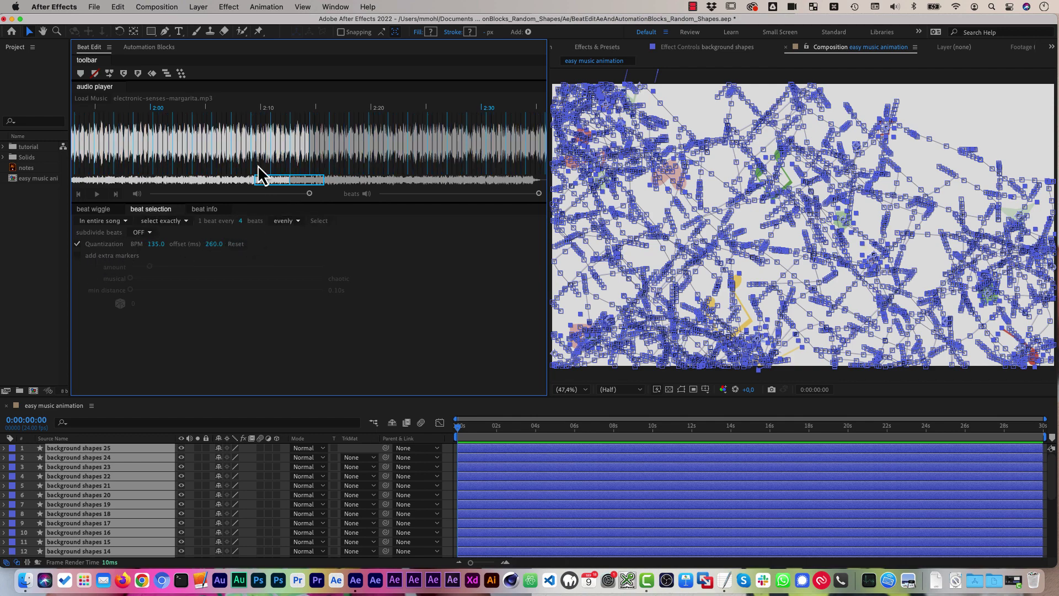
click(117, 255)
drag(160, 267, 161, 291)
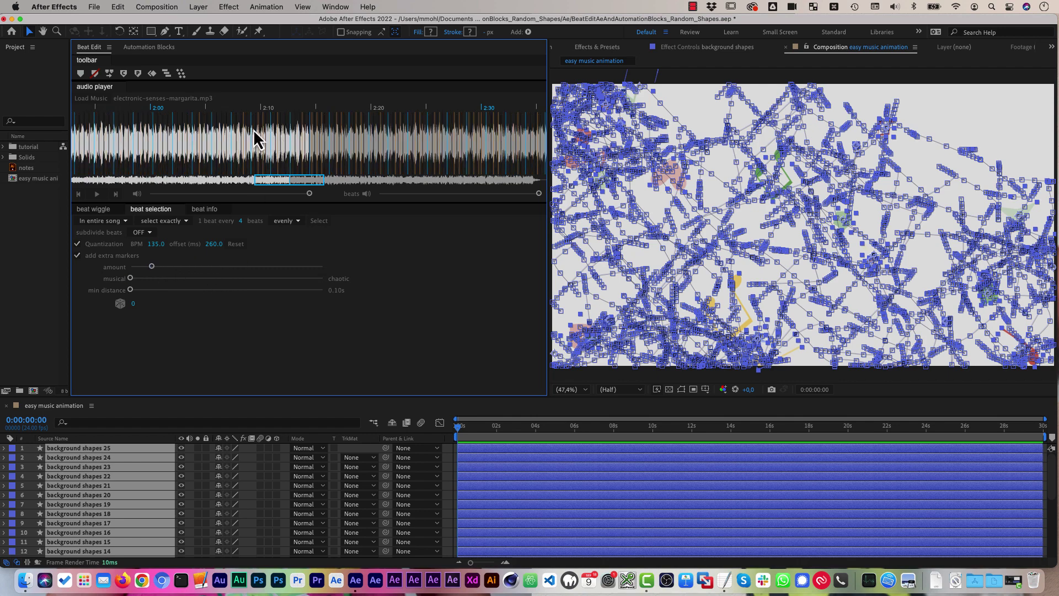